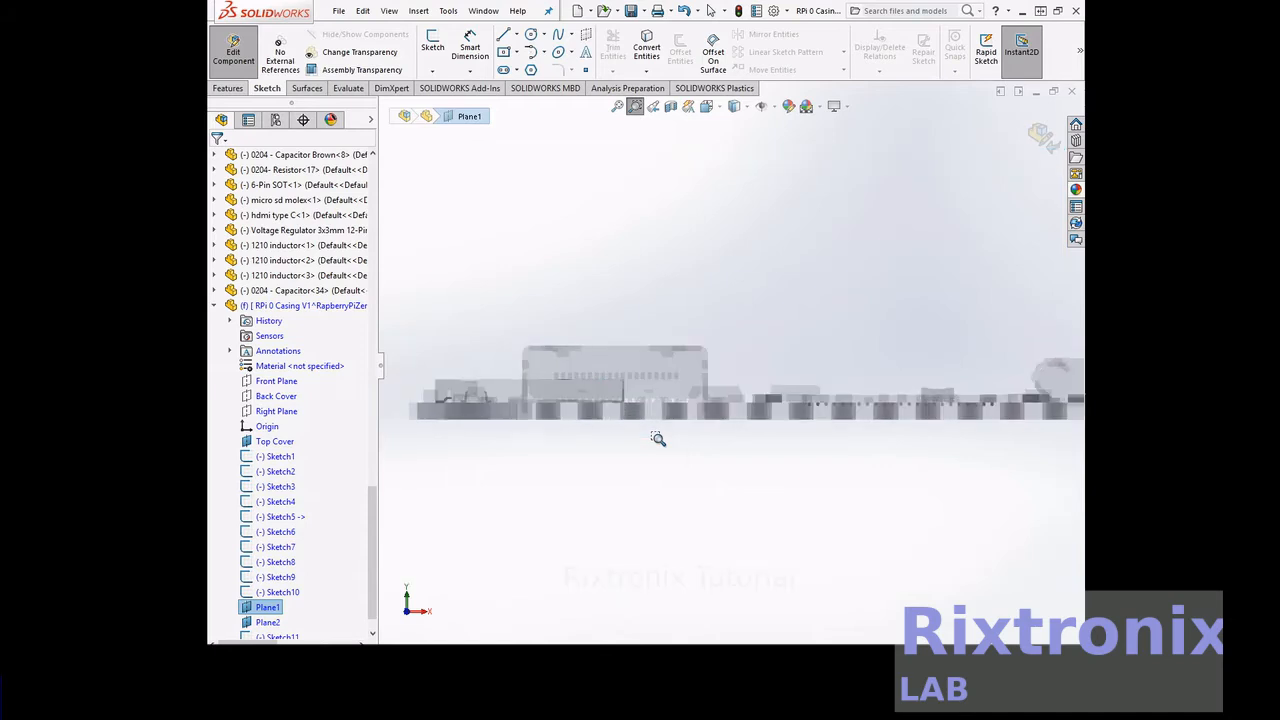
Sketch a center rectangle about 15.7 by 9.3 mm on Plane1, centred on the HDMI connector
scroll(760, 508, up, 4)
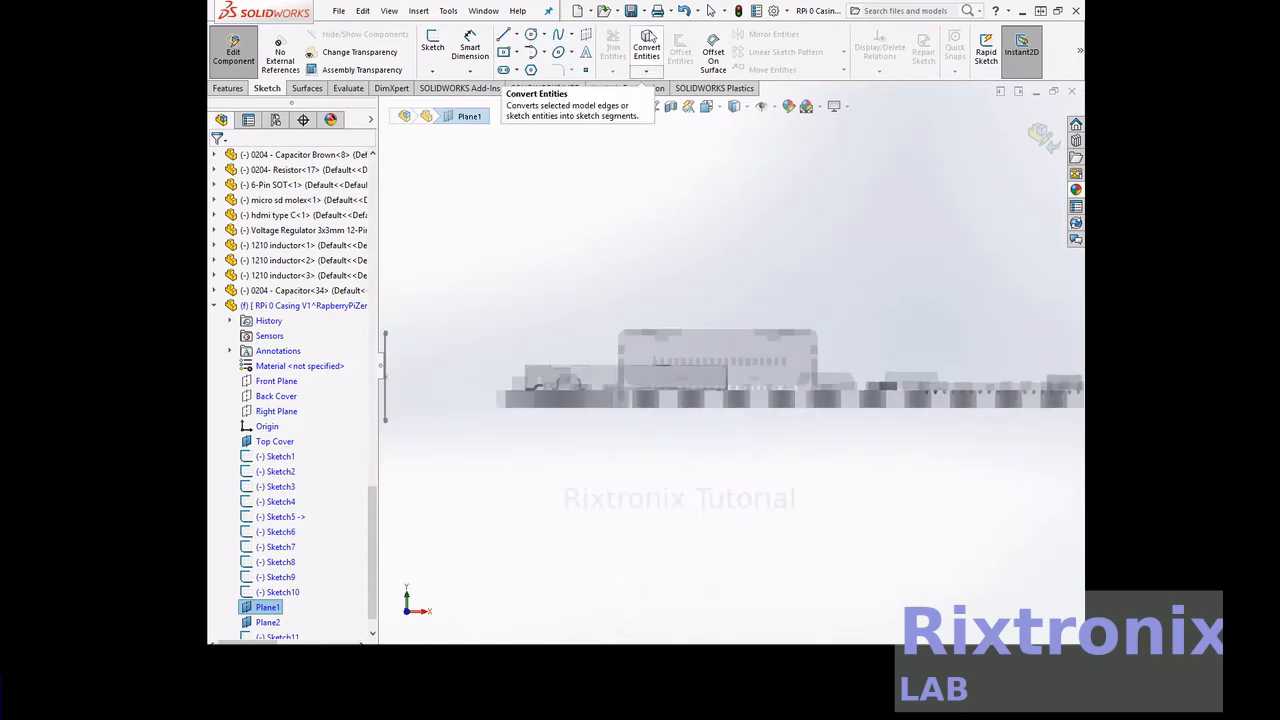
click(503, 51)
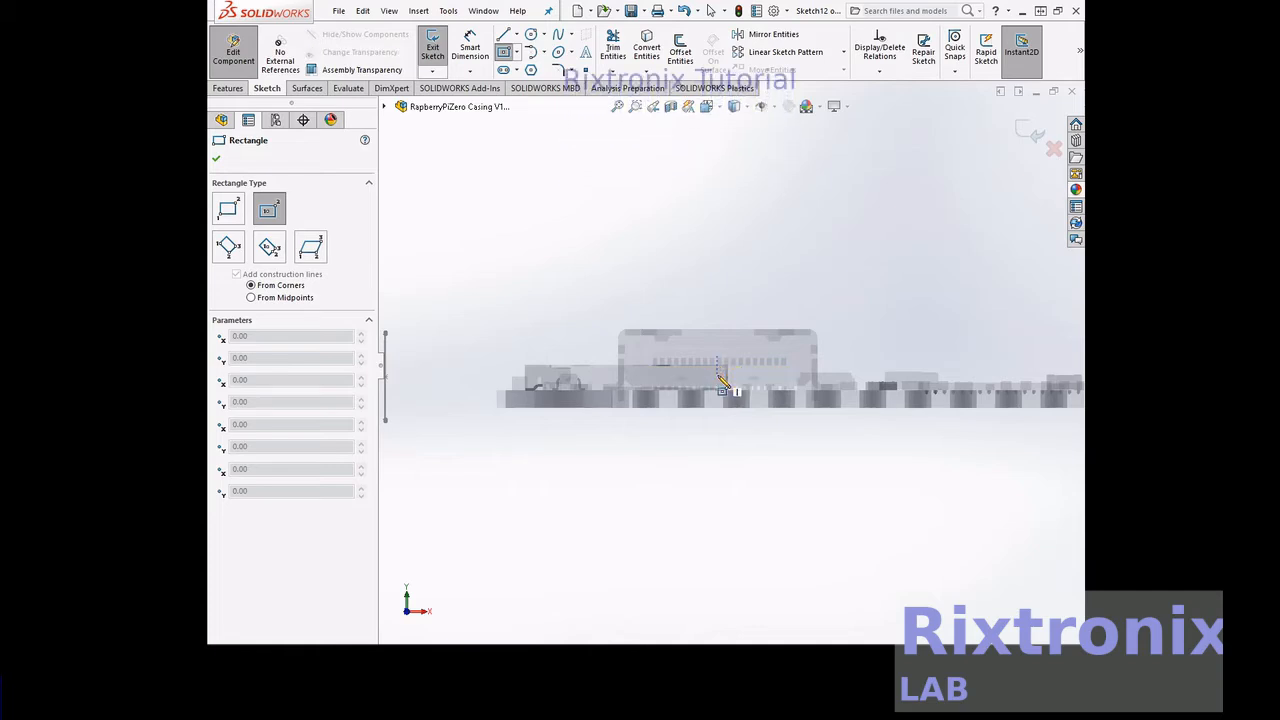
click(718, 376)
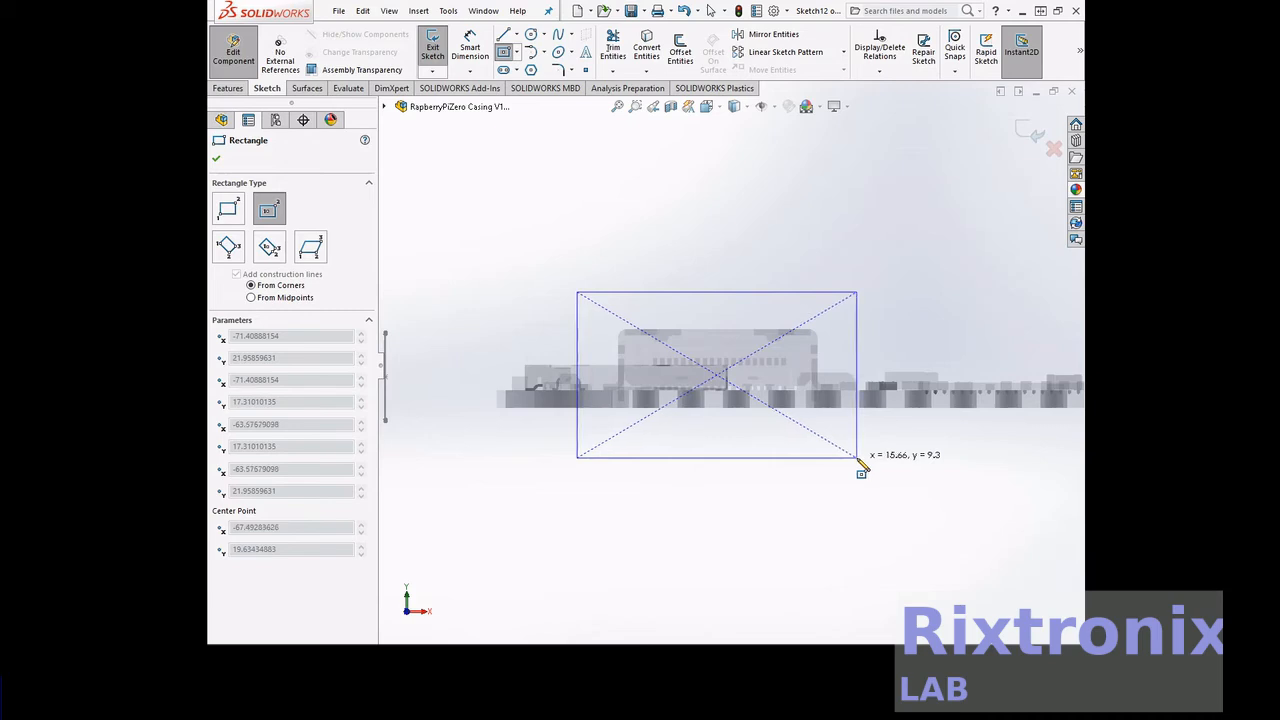
click(858, 462)
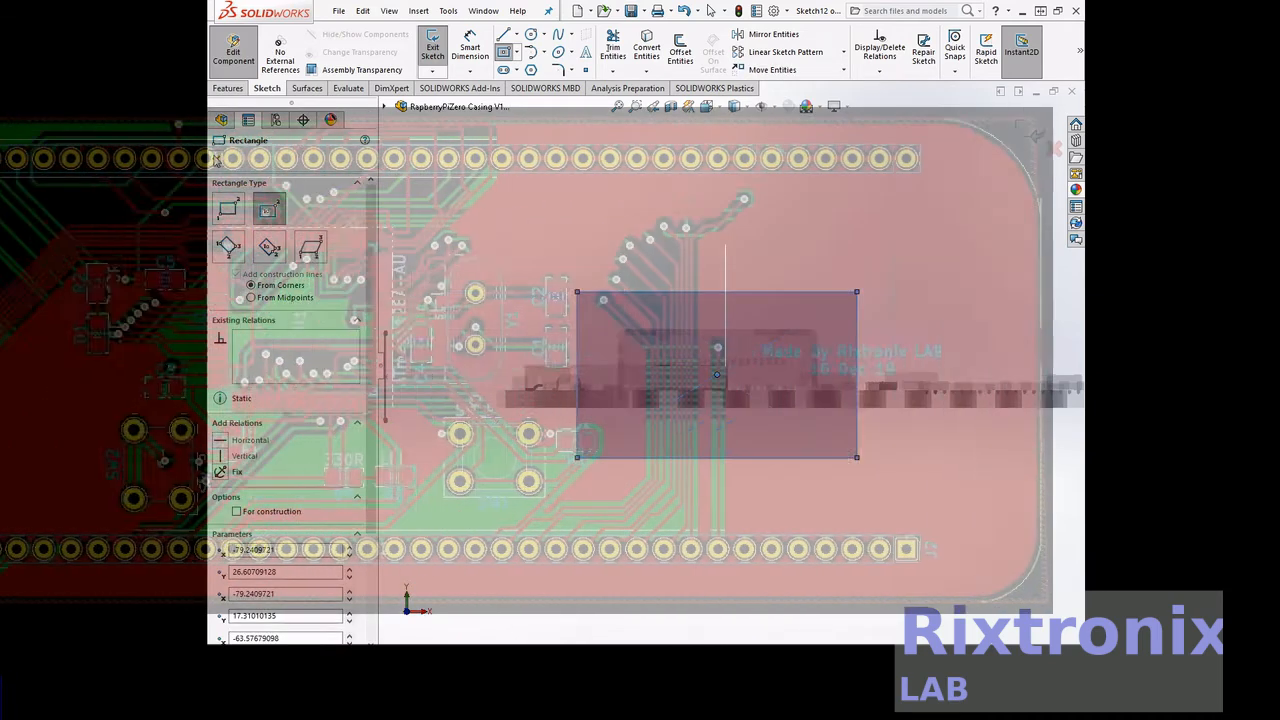
click(216, 159)
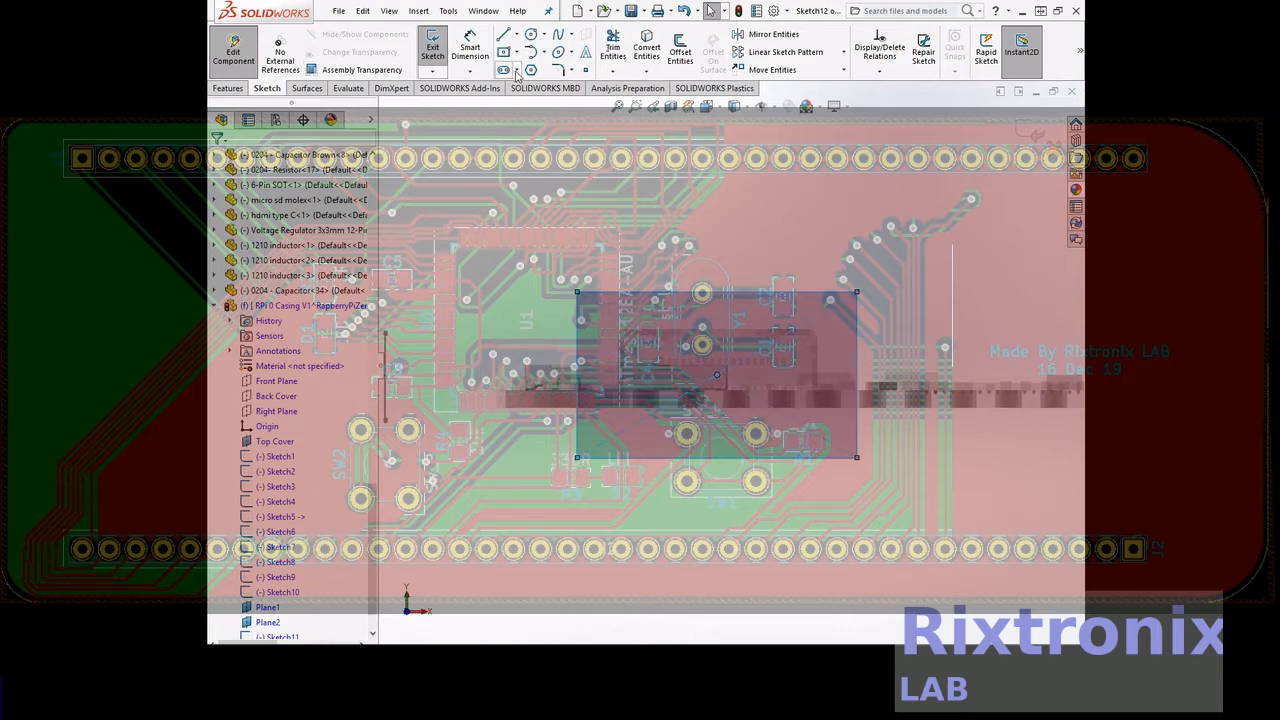
Fillet the four corners of the rectangle around the HDMI connector with a 0.10 mm radius
click(559, 72)
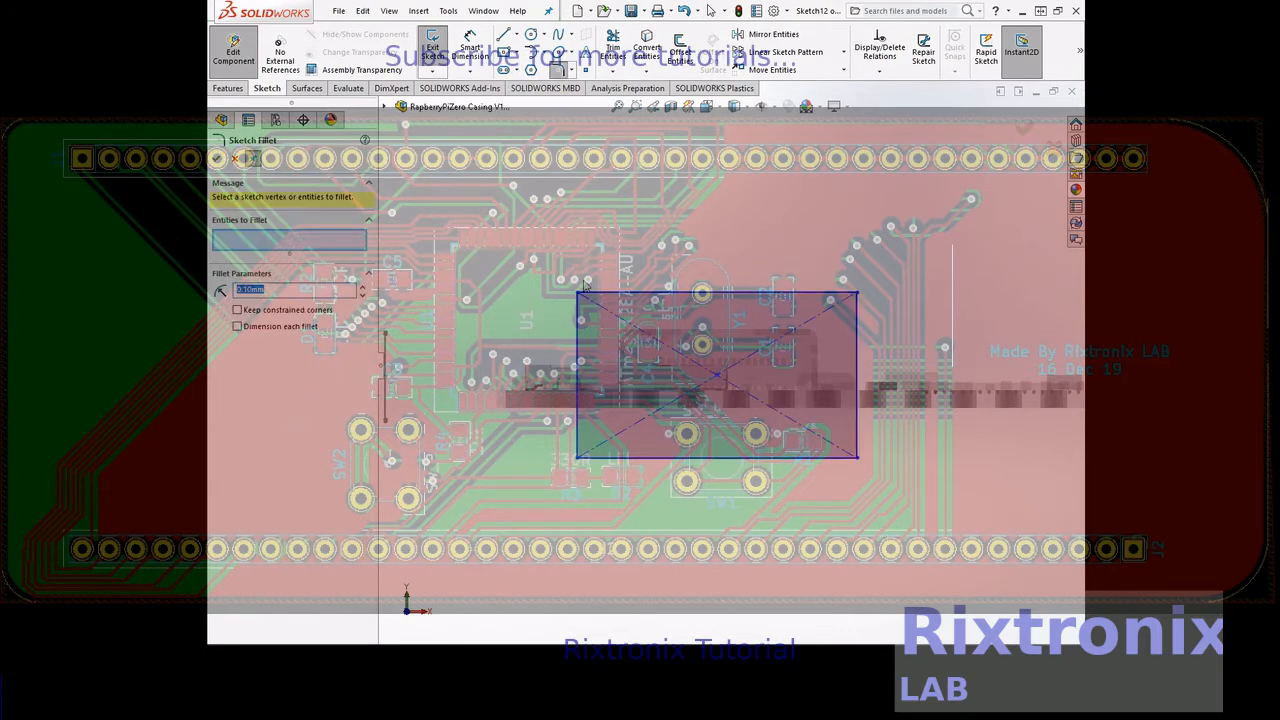
click(579, 295)
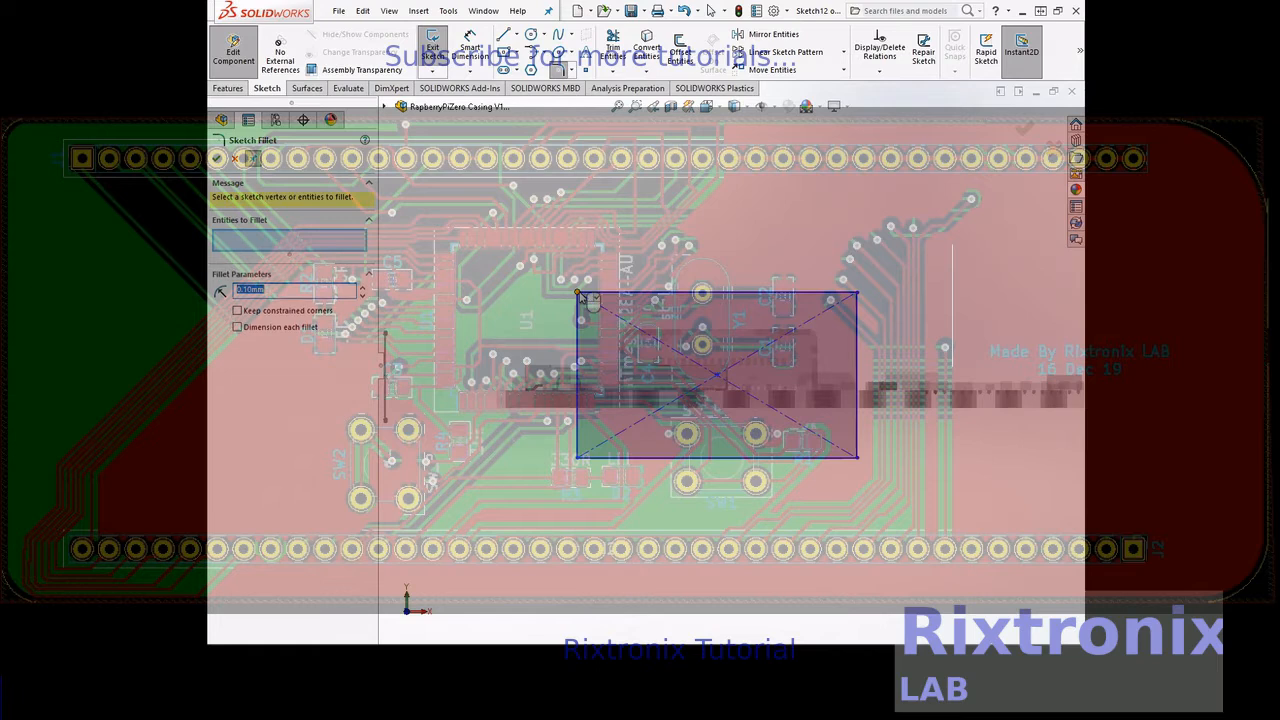
click(857, 295)
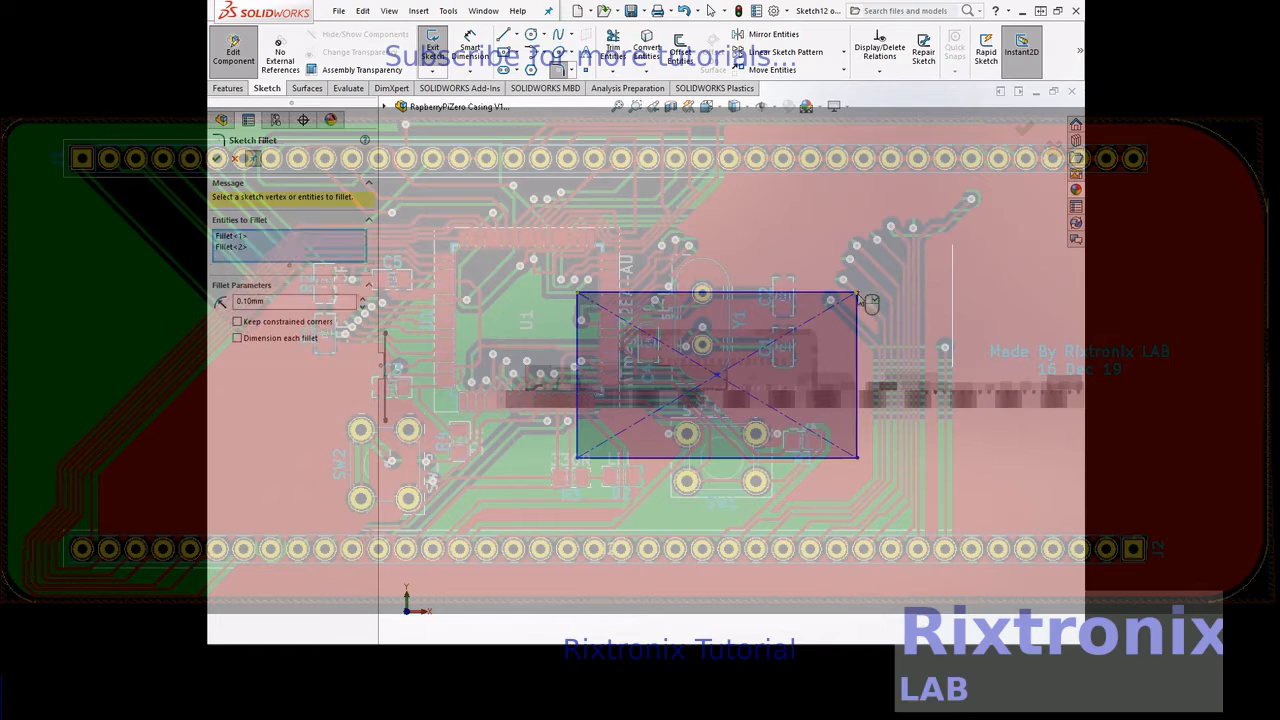
click(578, 459)
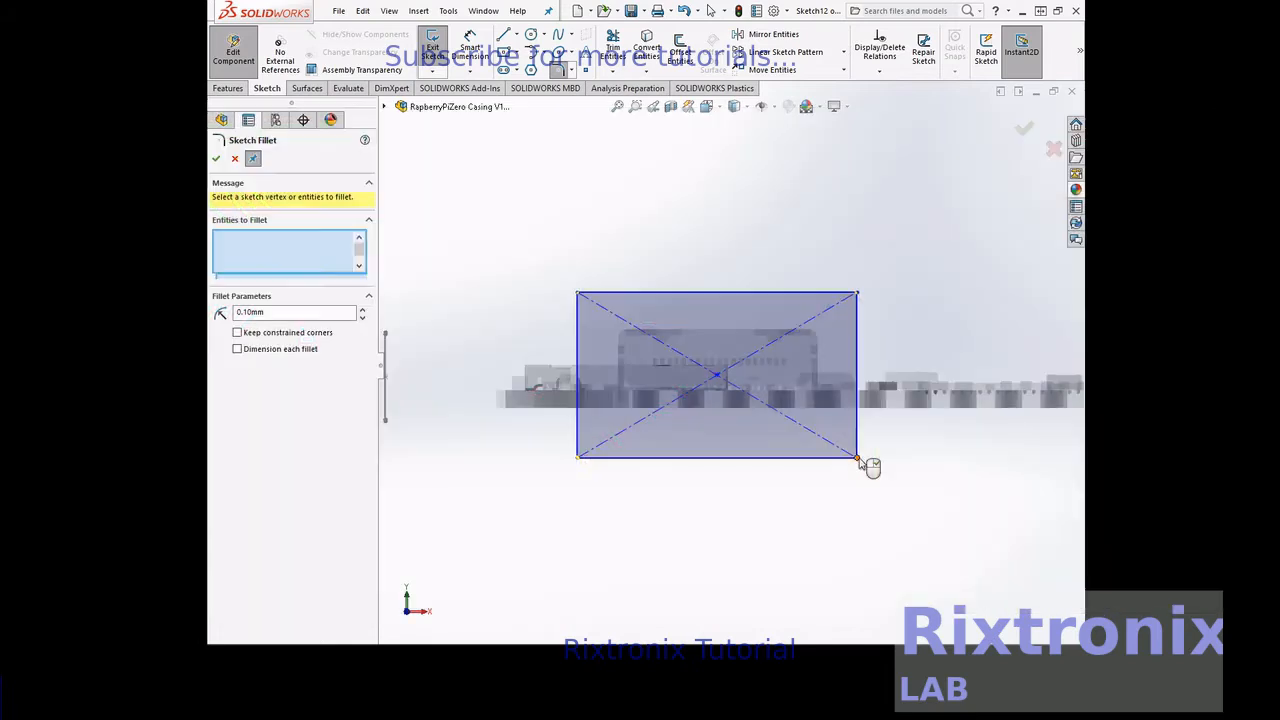
click(858, 459)
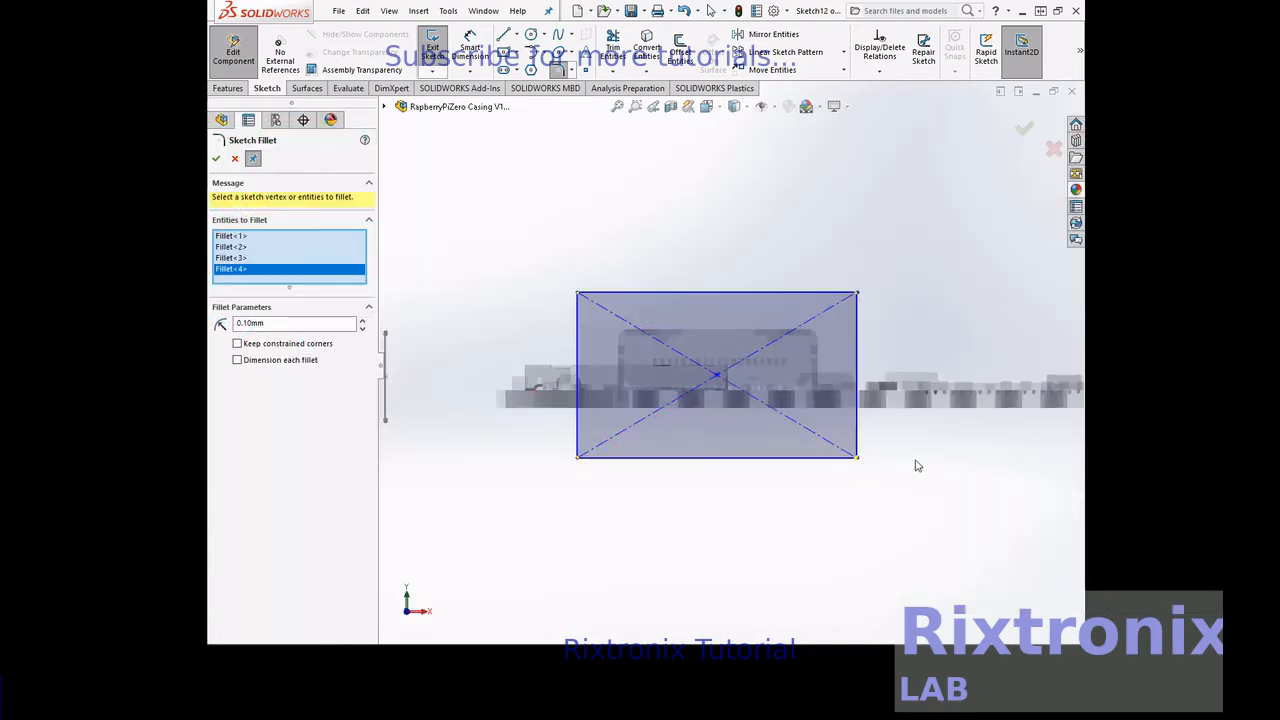
click(217, 160)
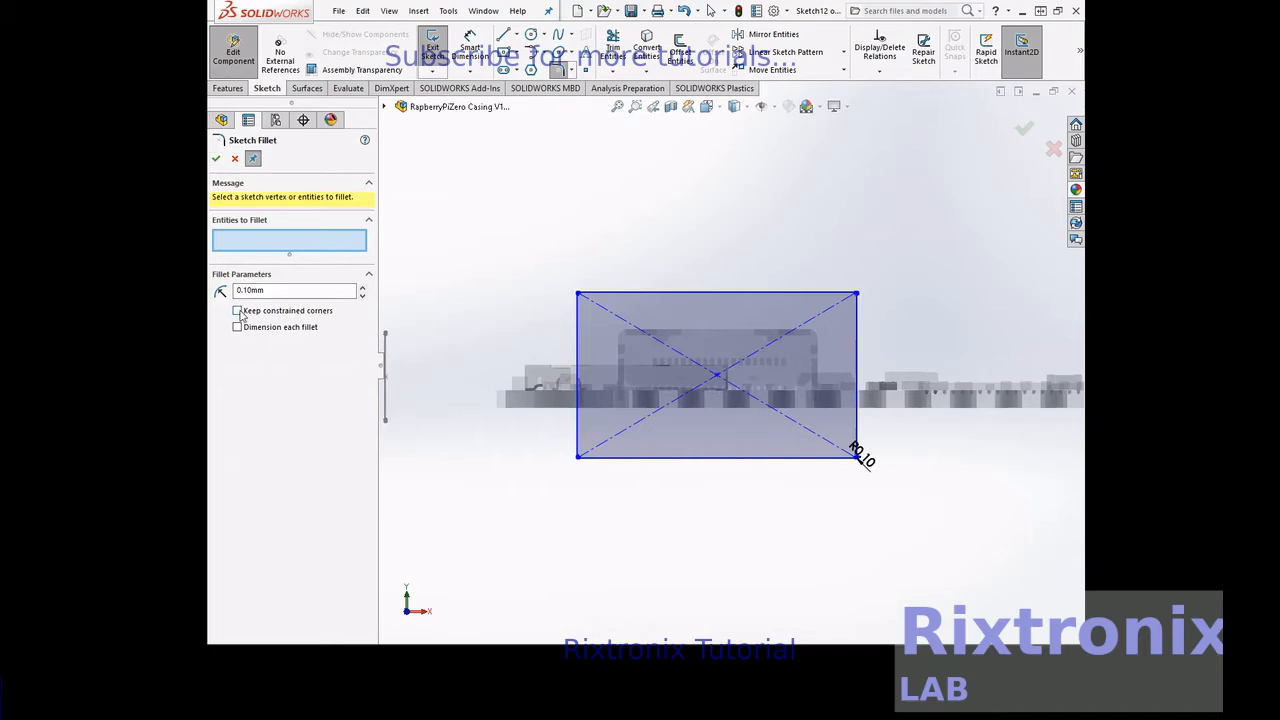
click(217, 160)
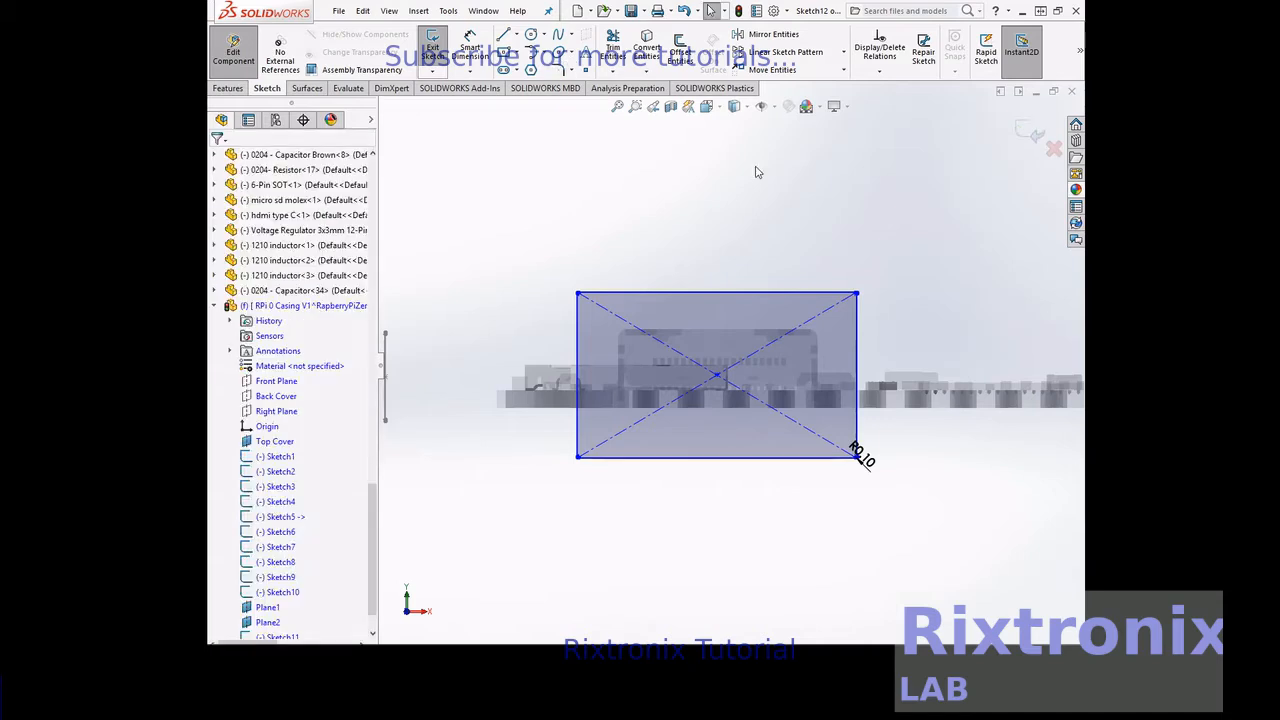
Sketch a center rectangle about 10.9 by 5.1 mm around the micro-USB connector nearer the HDMI port
click(615, 108)
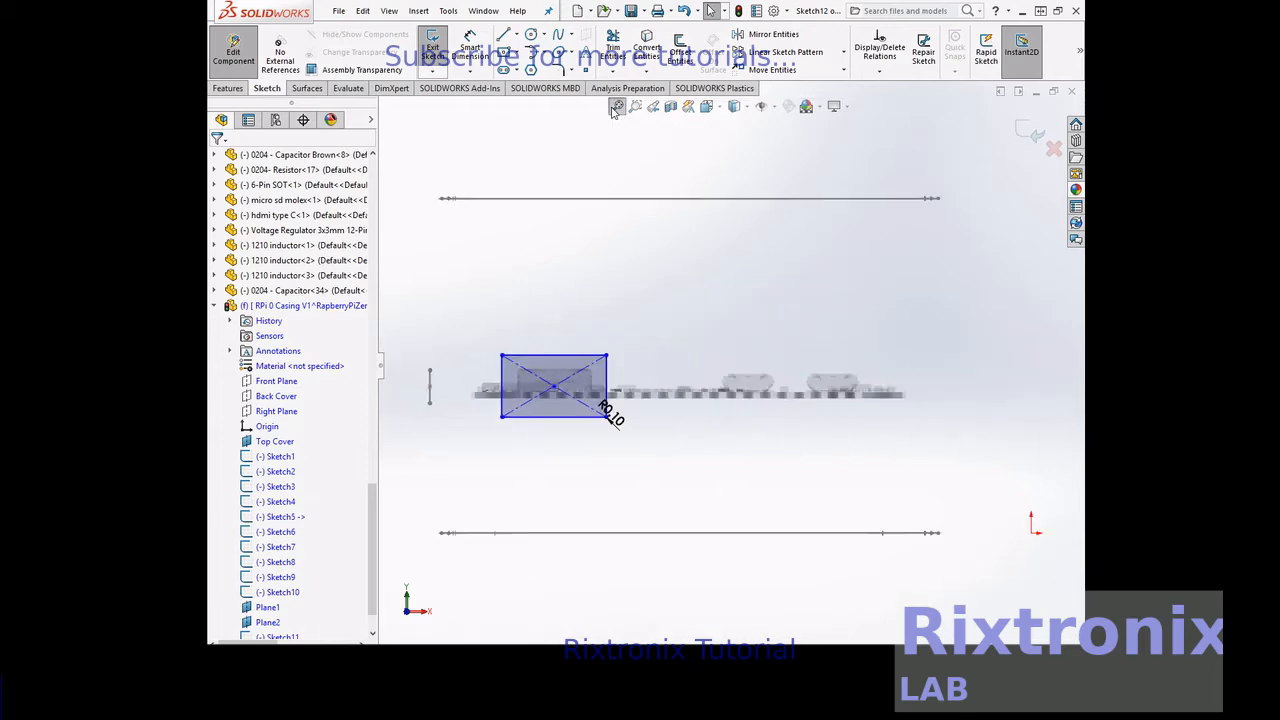
click(635, 106)
drag(710, 357, 794, 410)
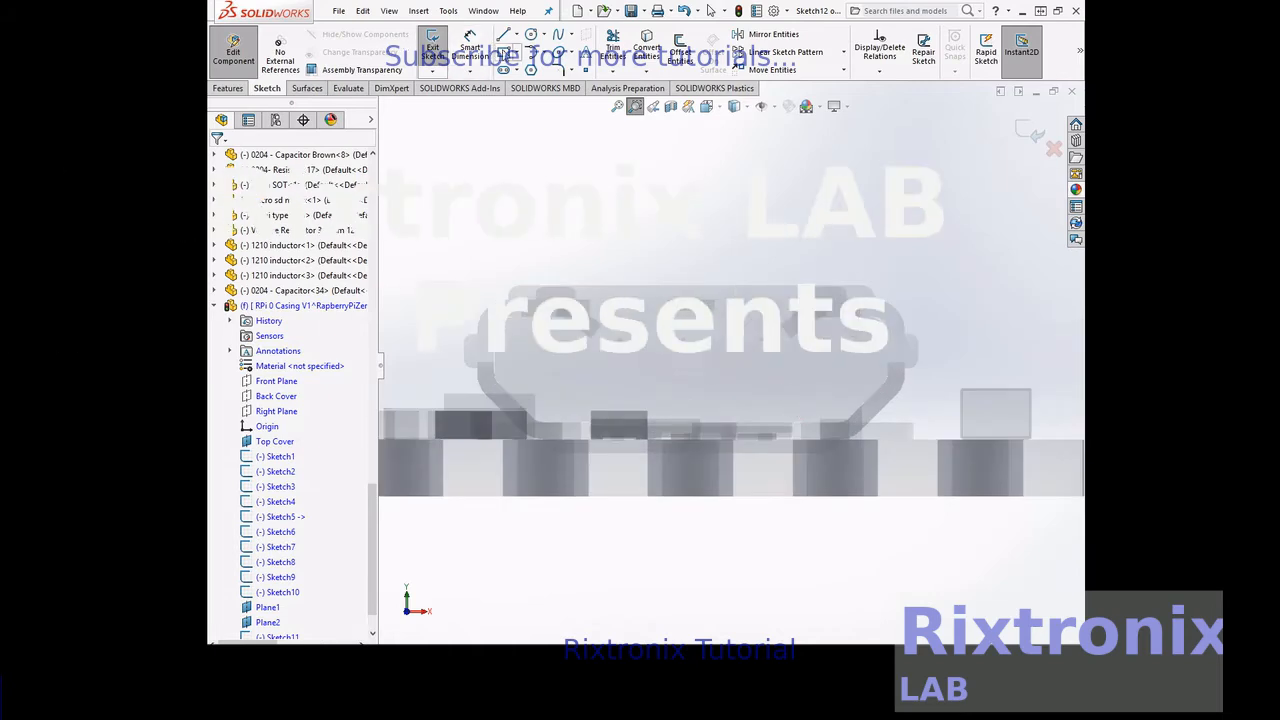
click(503, 52)
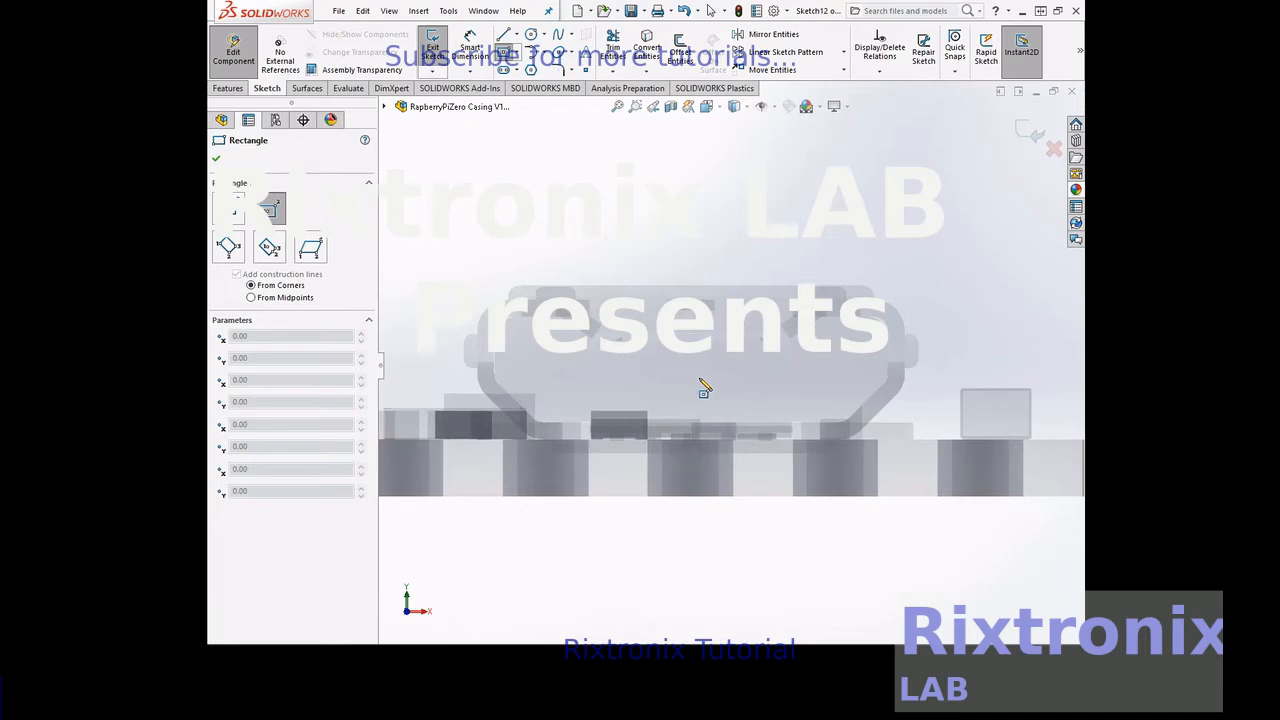
click(701, 381)
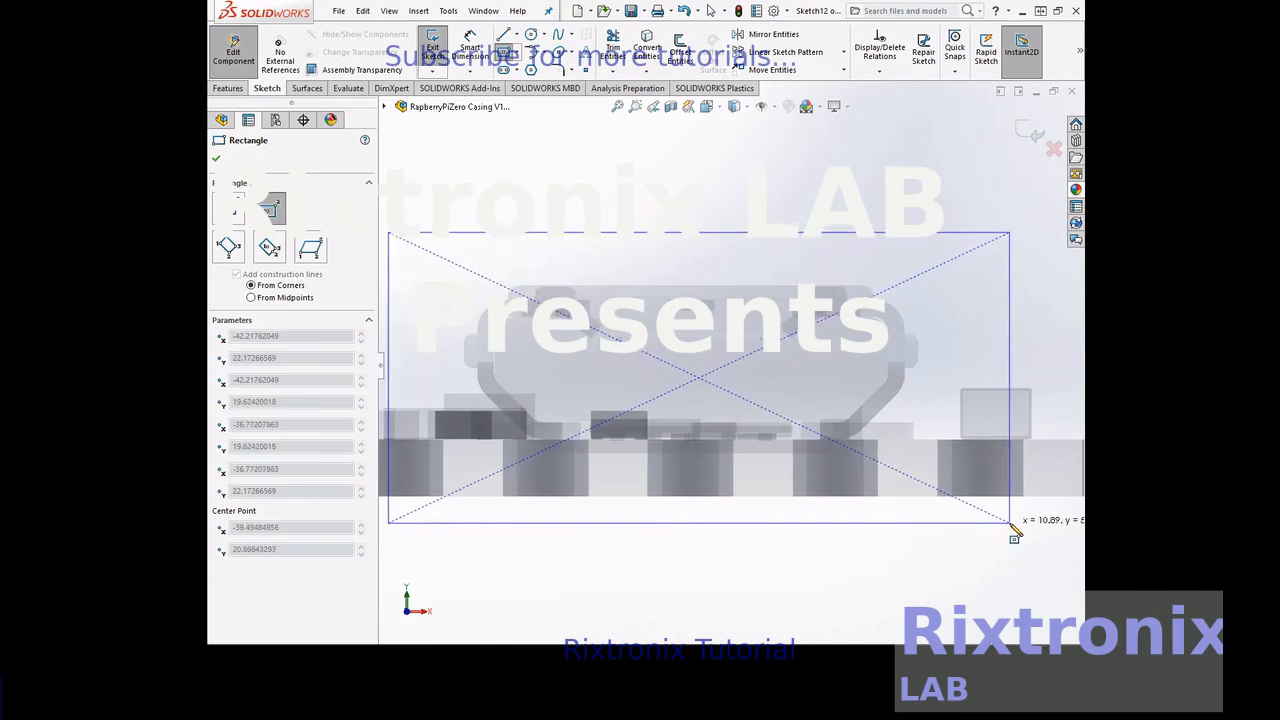
click(1009, 522)
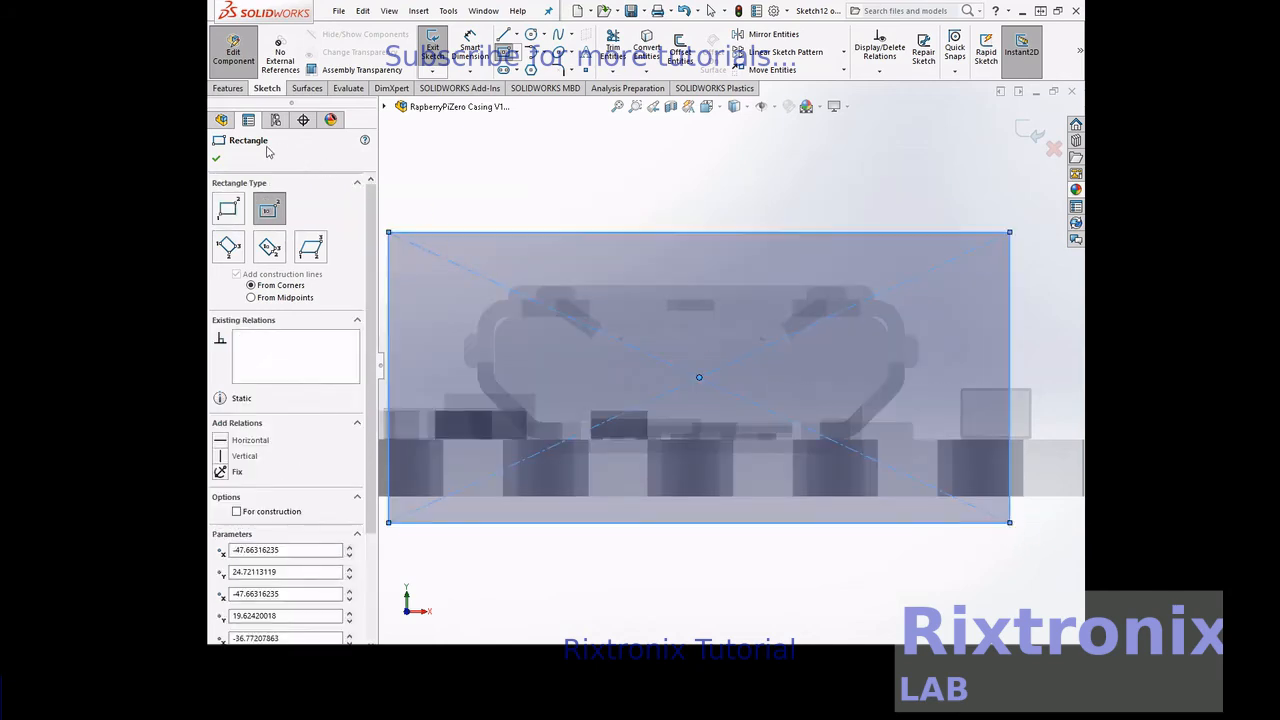
click(216, 162)
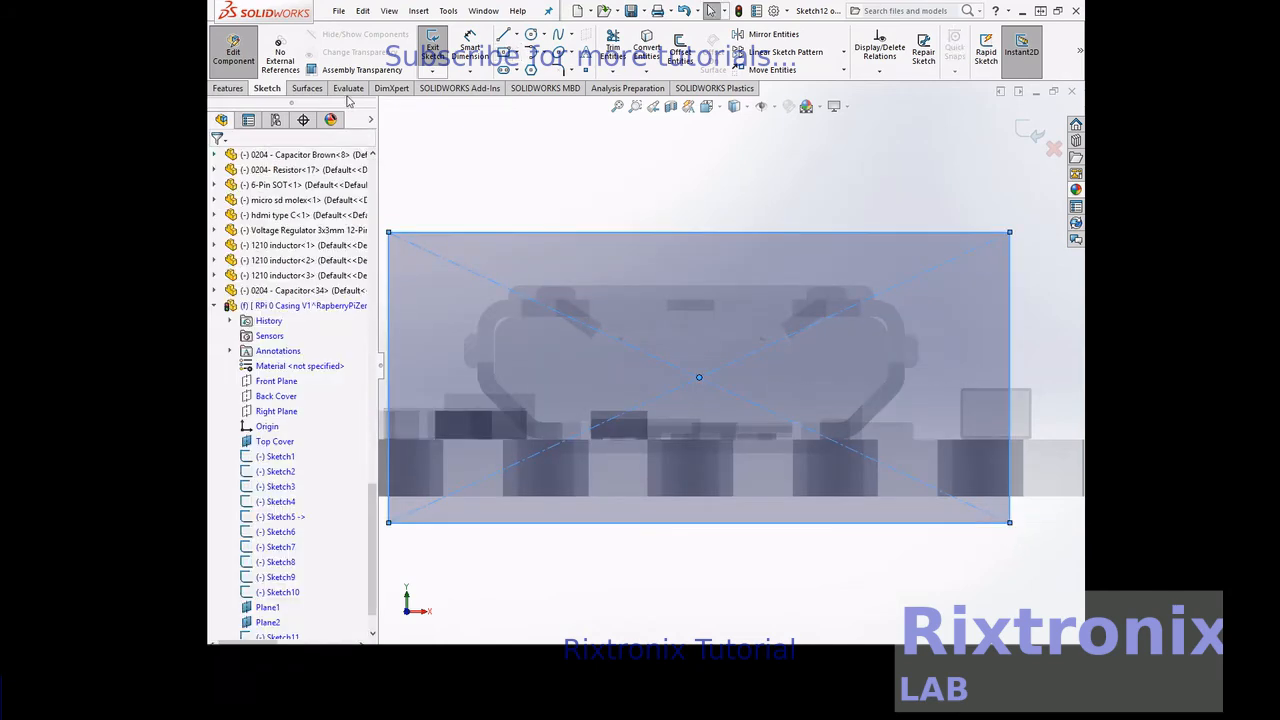
Fillet the four corners of the first micro-USB rectangle with a 0.10 mm radius, keeping constrained corners
click(557, 74)
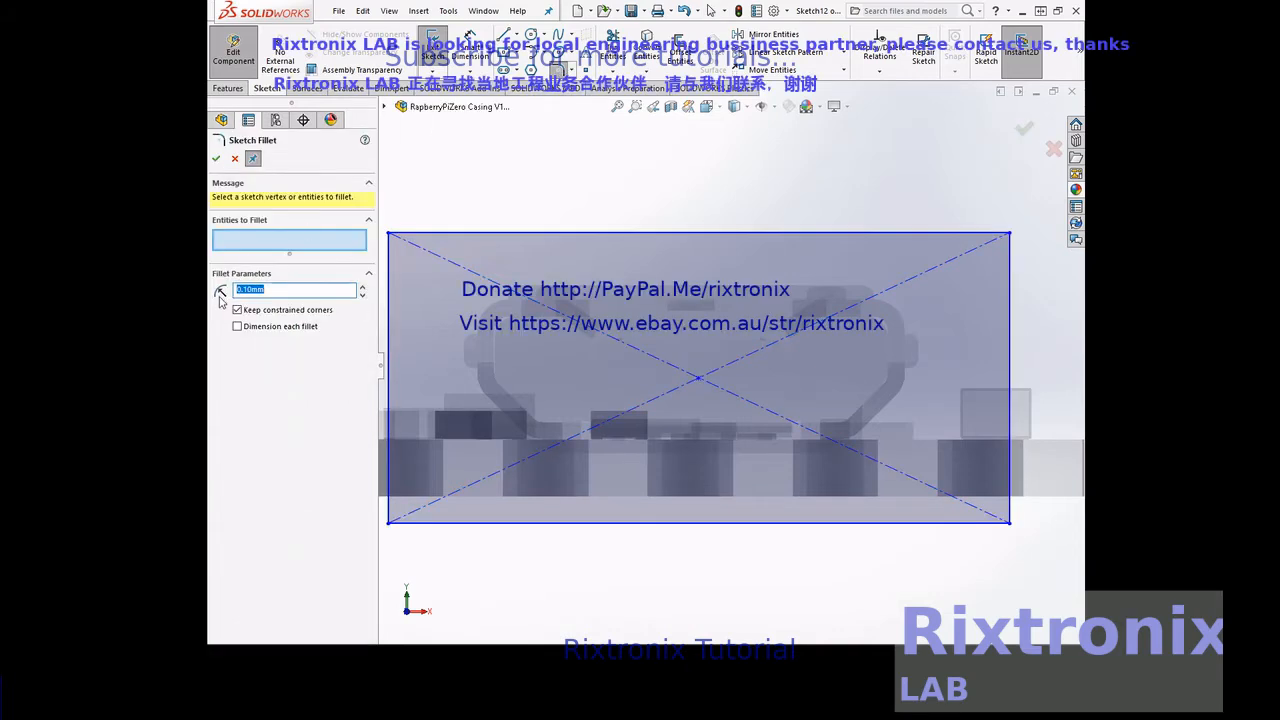
click(390, 234)
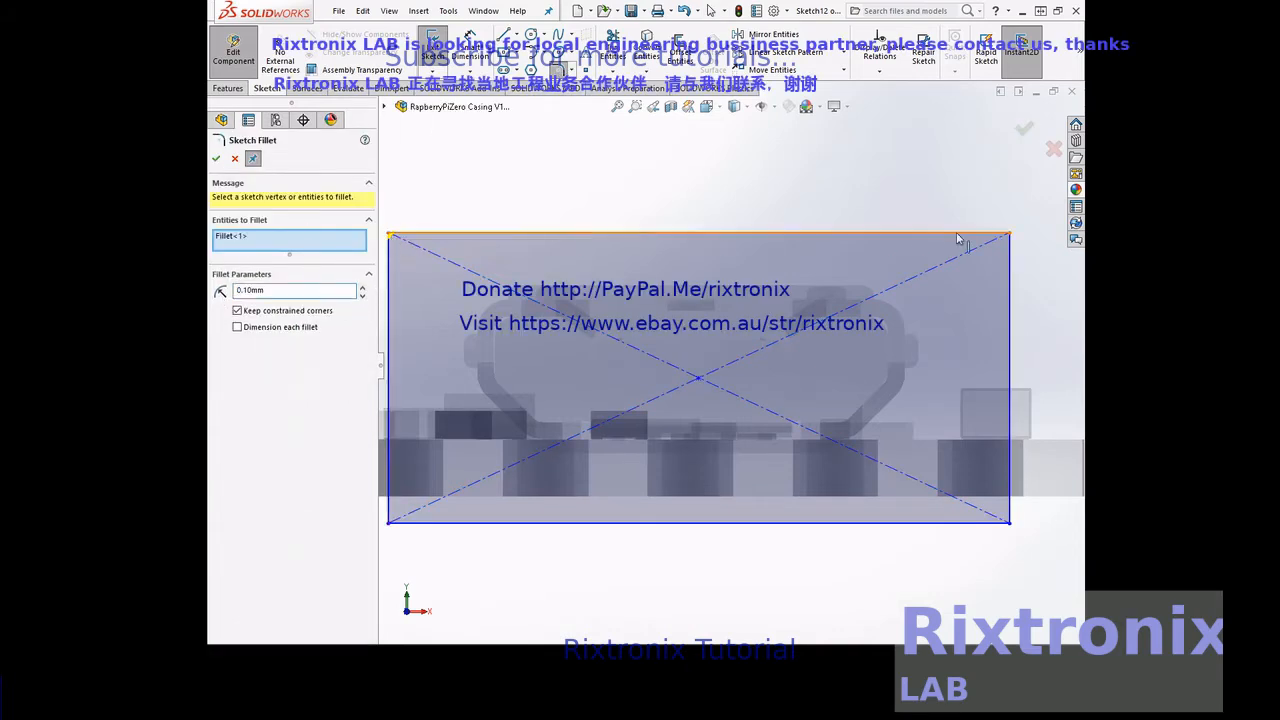
click(1008, 234)
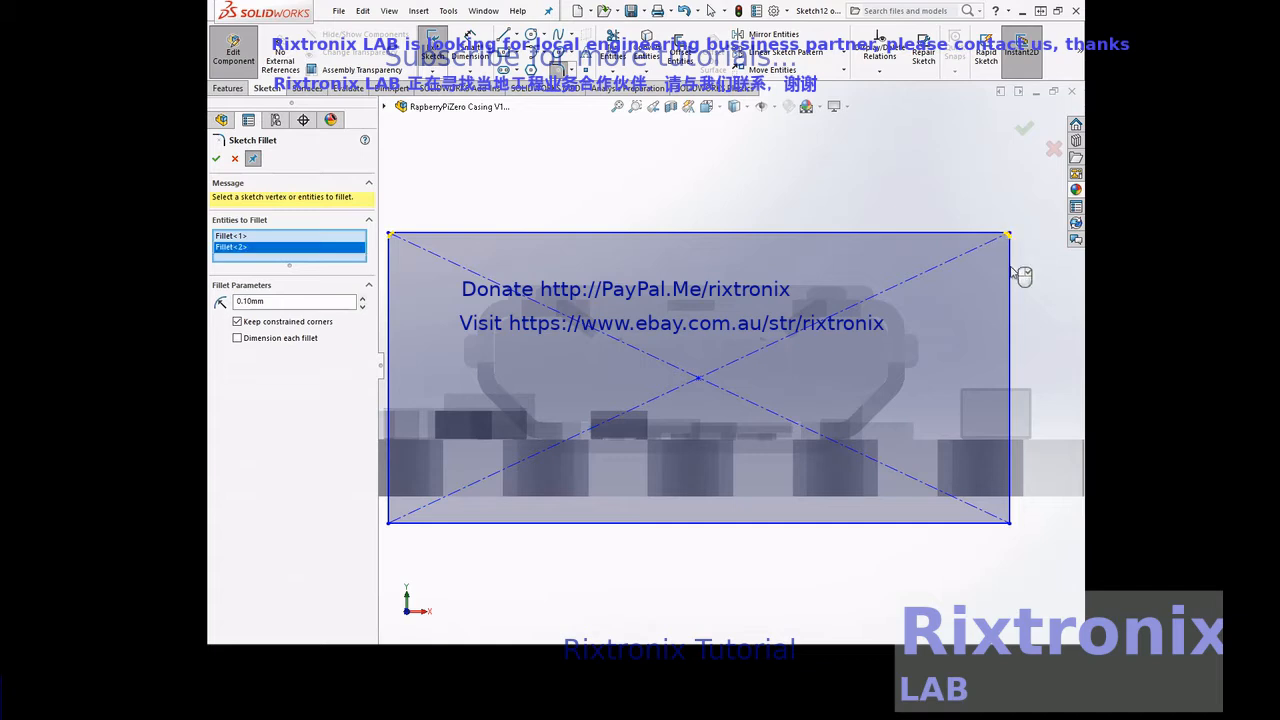
click(1009, 523)
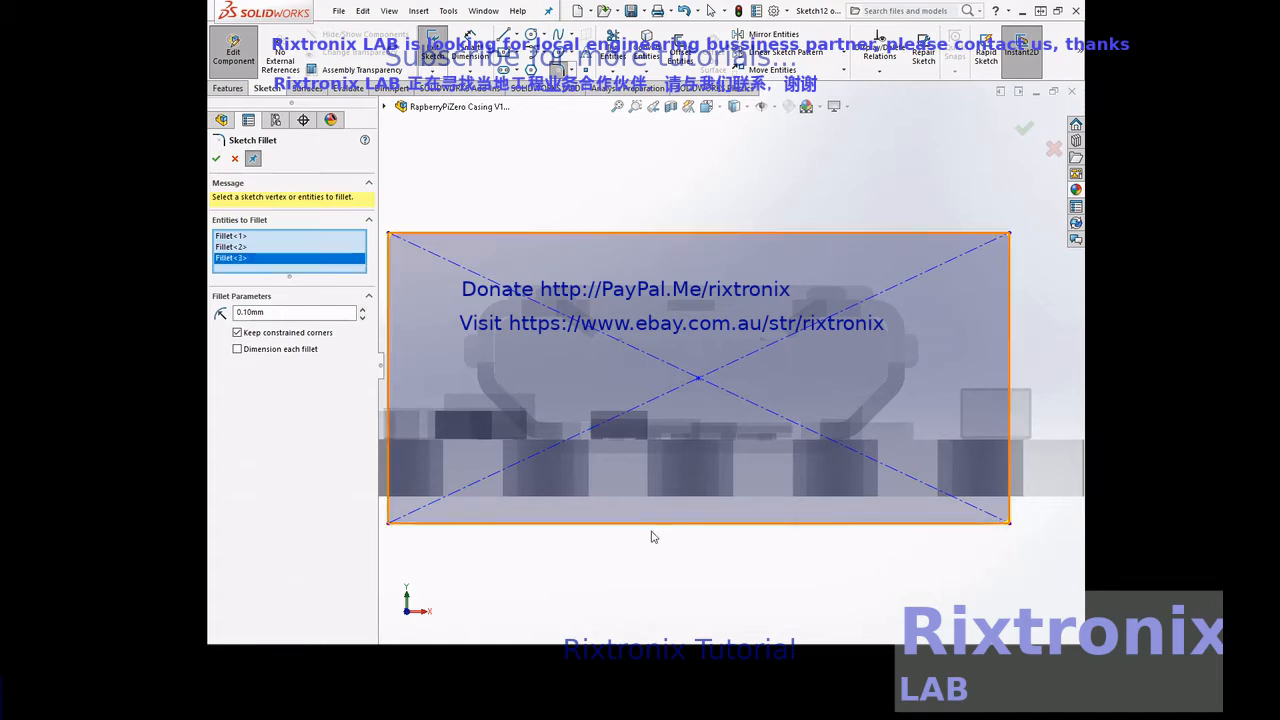
click(389, 523)
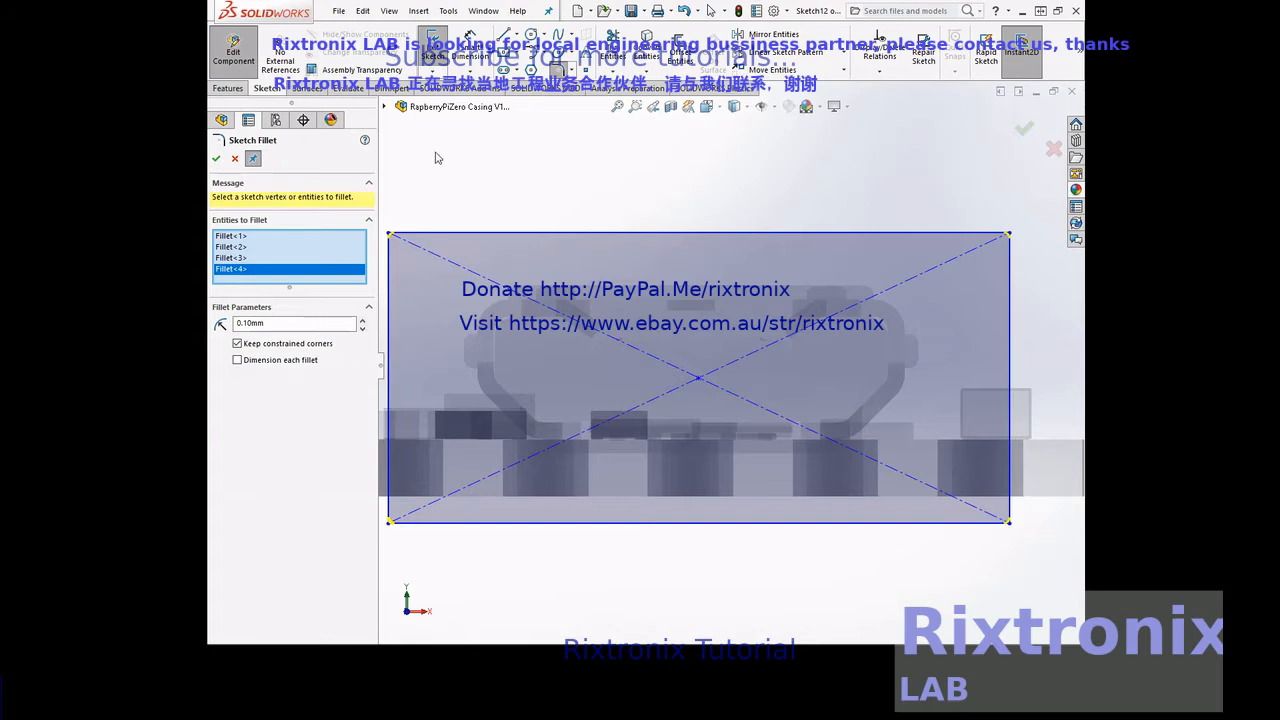
click(216, 160)
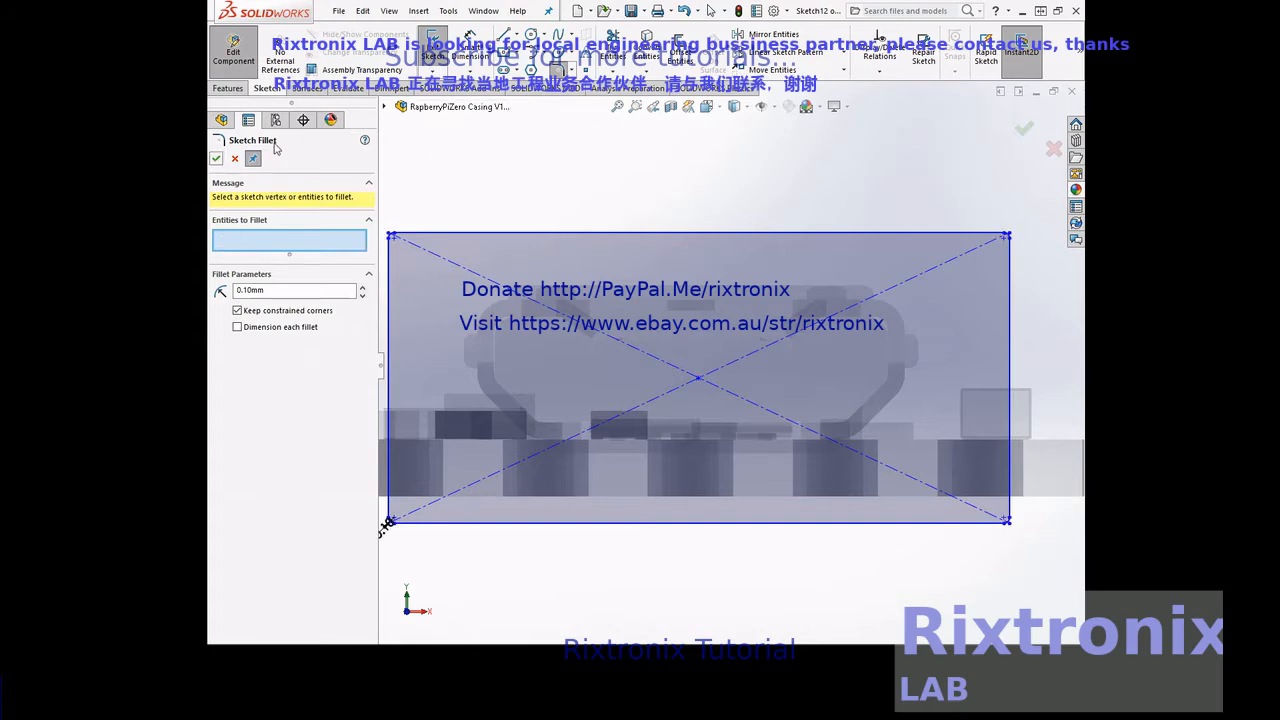
click(216, 160)
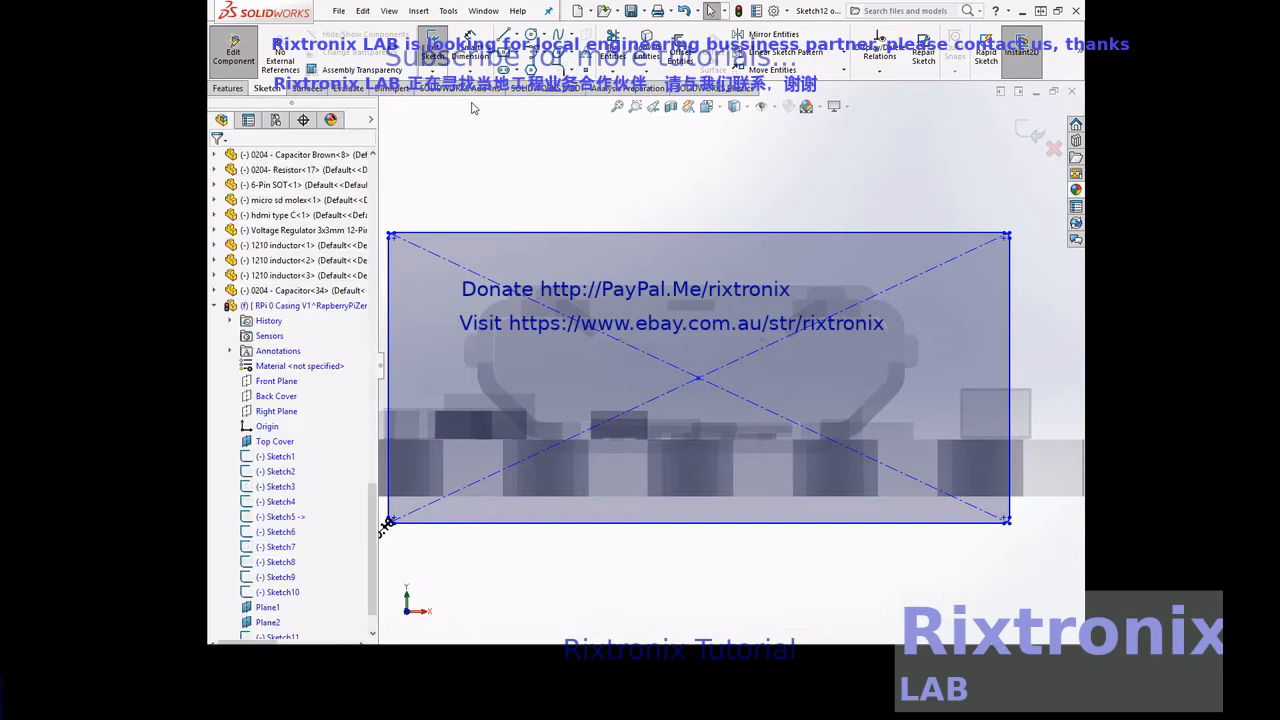
Sketch a center rectangle about 10.1 by 5.6 mm around the second micro-USB connector, farther from the HDMI port
click(617, 108)
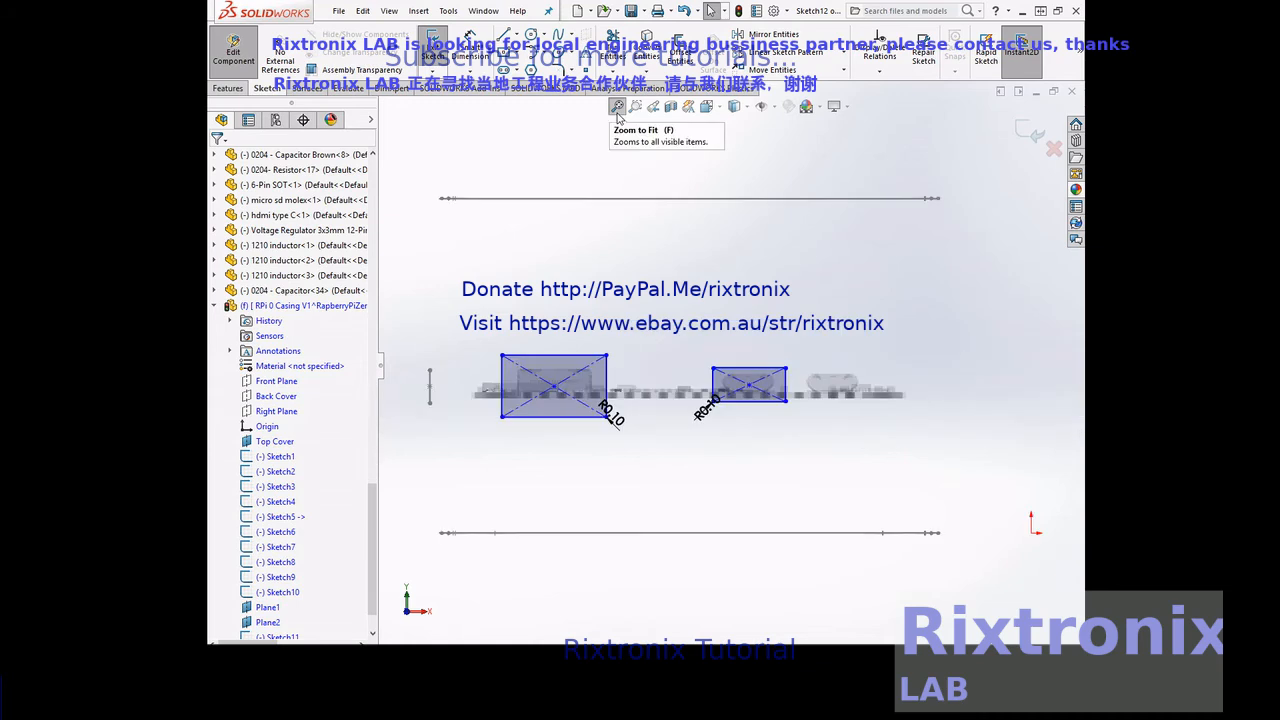
click(634, 107)
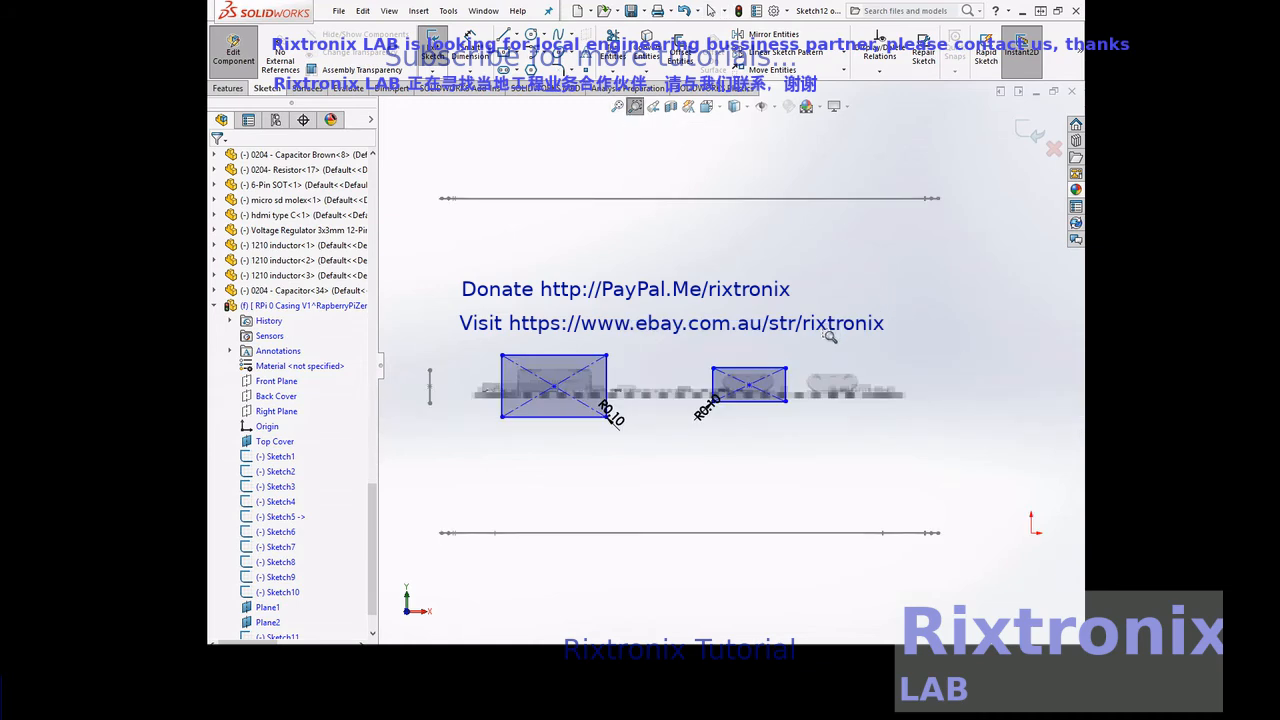
drag(800, 368, 903, 437)
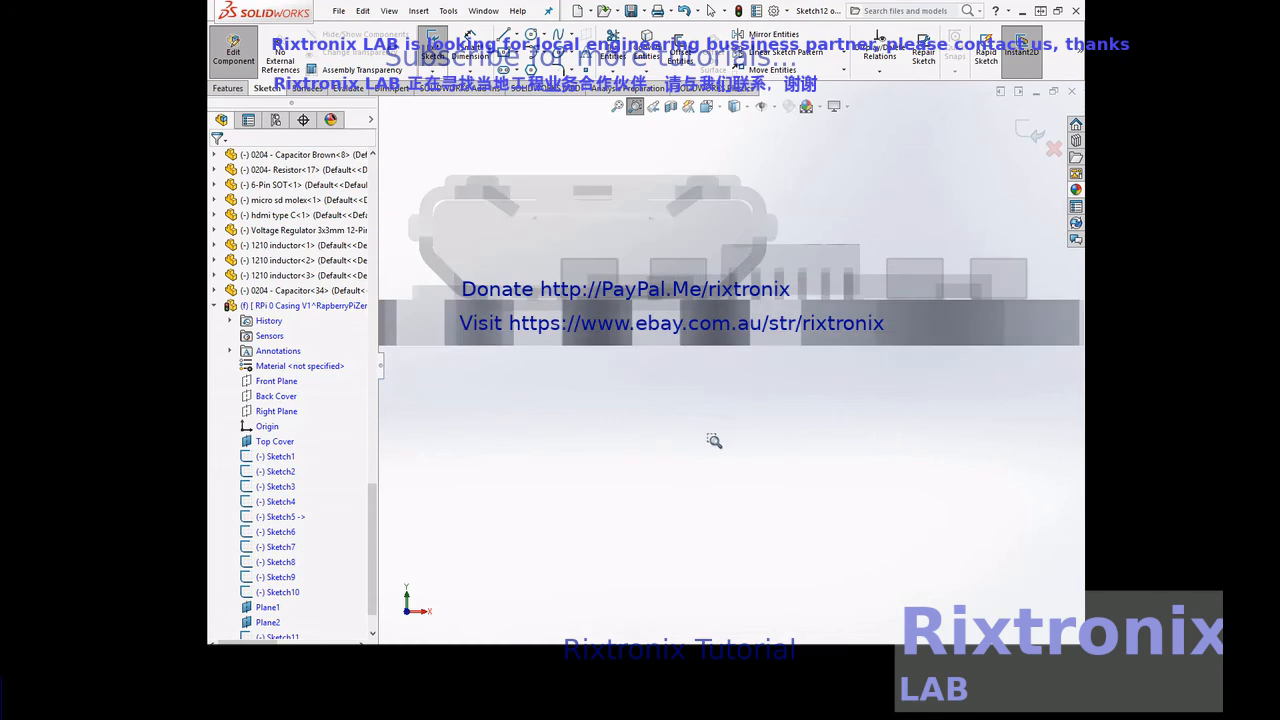
key(Escape)
right_drag(671, 453, 686, 456)
right_click(686, 456)
right_click(893, 186)
mouse_move(928, 216)
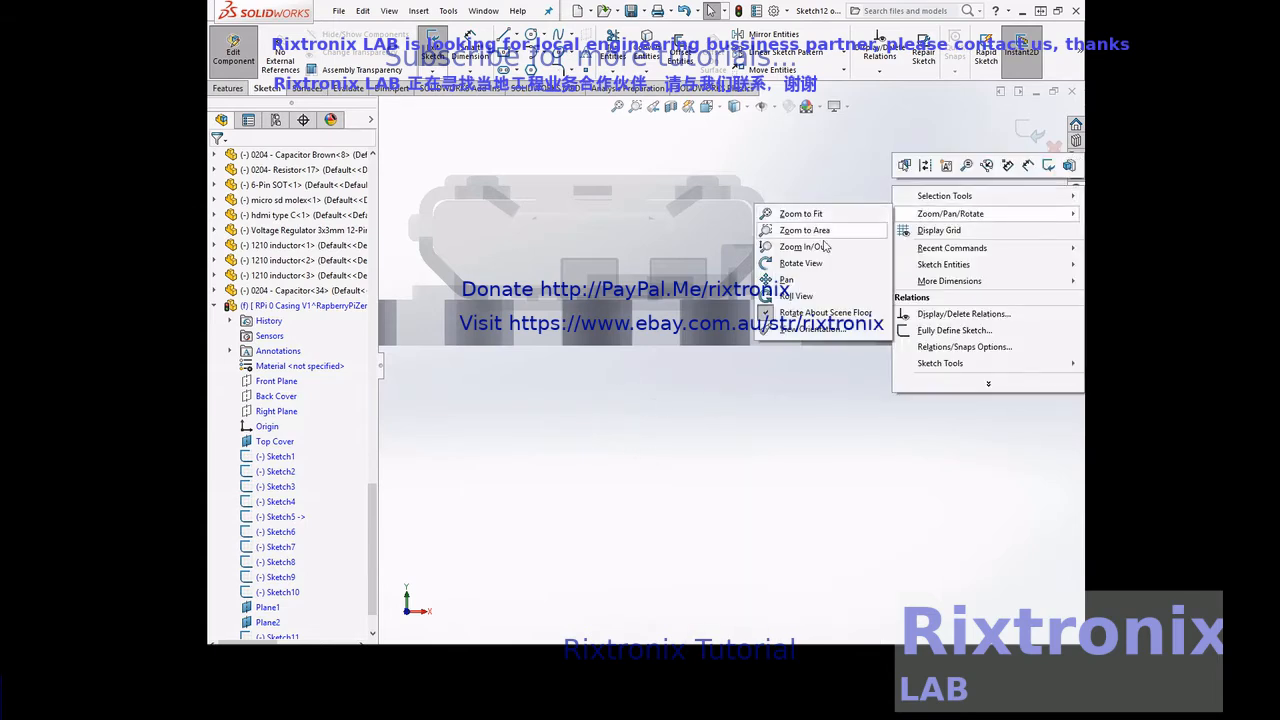
click(787, 279)
mouse_move(820, 188)
mouse_down()
mouse_move(949, 214)
mouse_move(952, 229)
mouse_up()
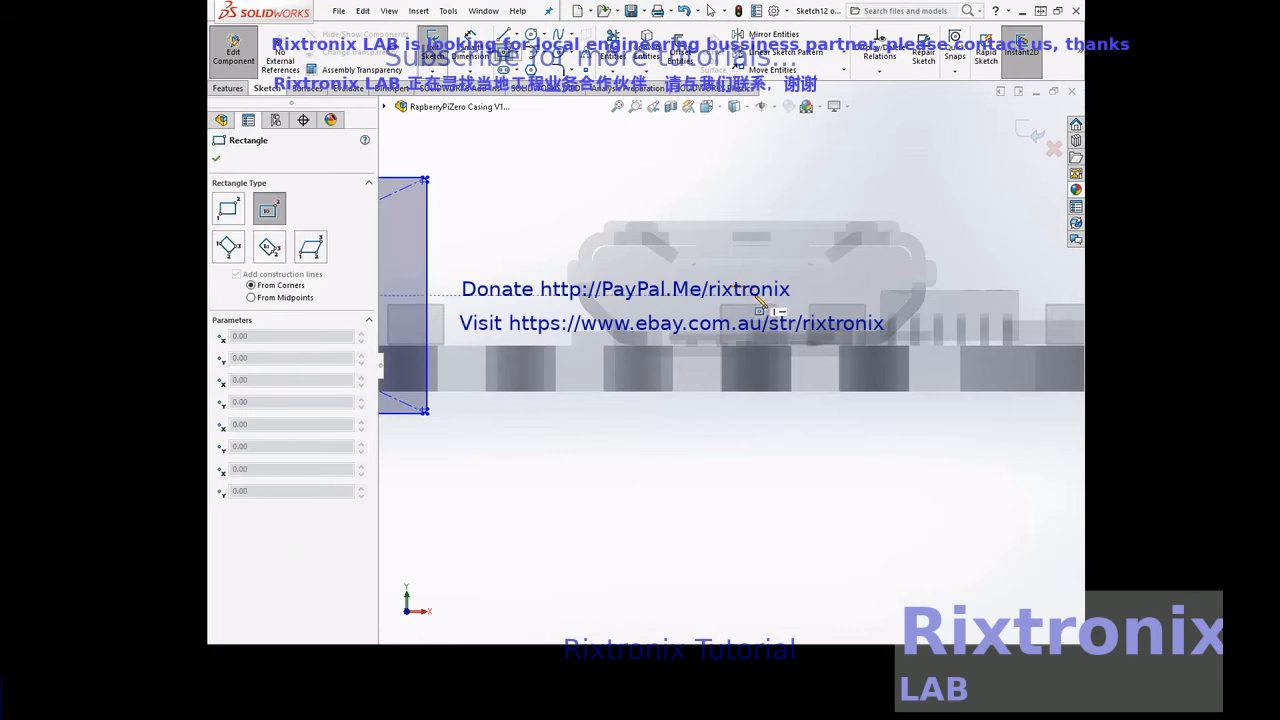
click(753, 295)
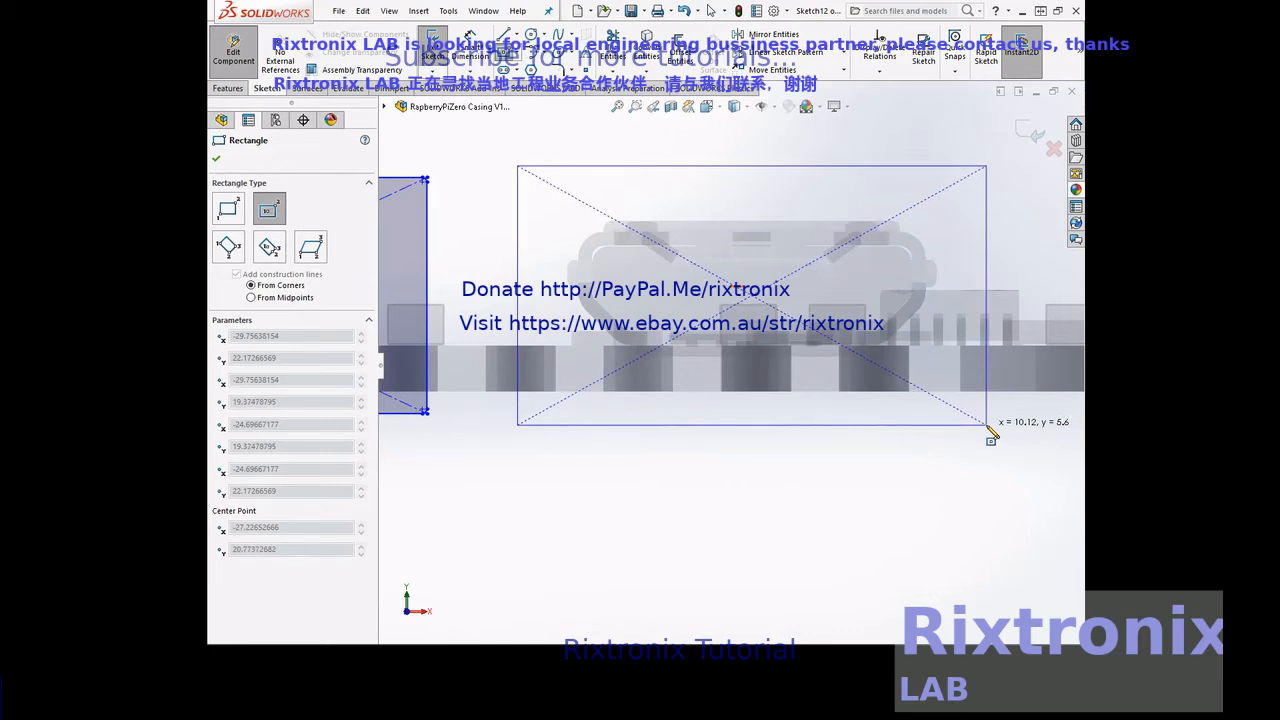
click(990, 432)
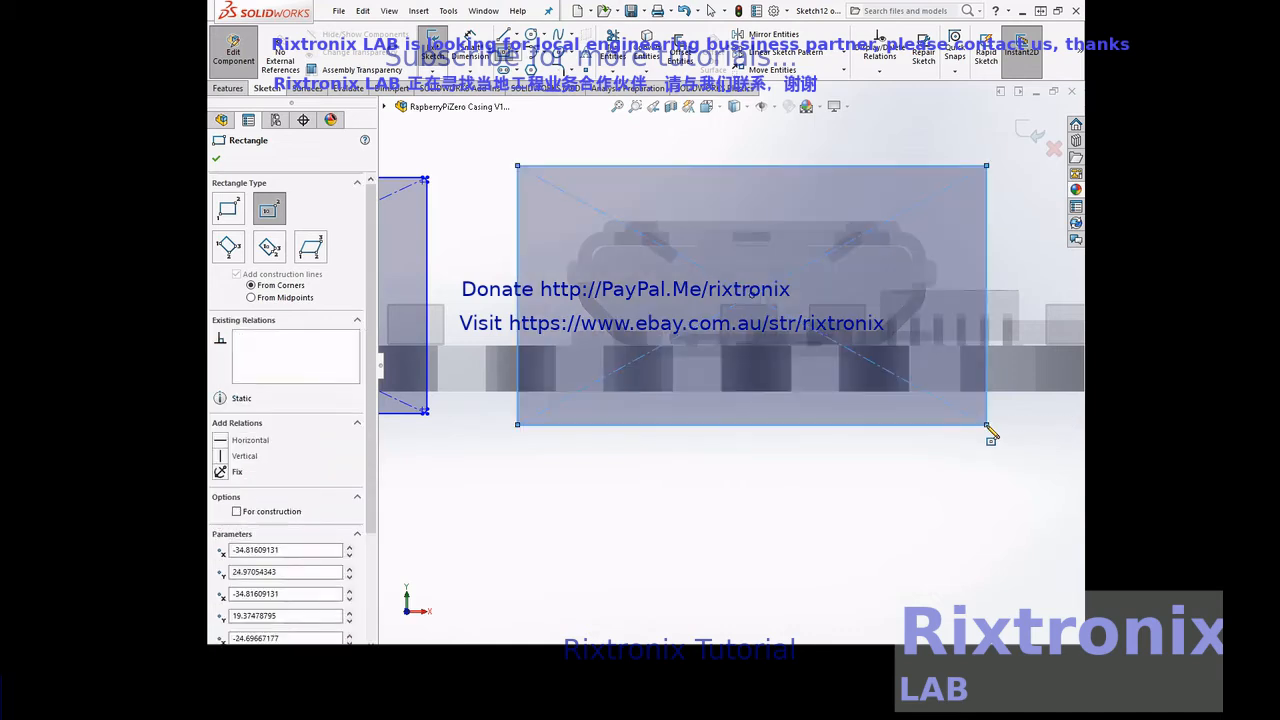
key(Escape)
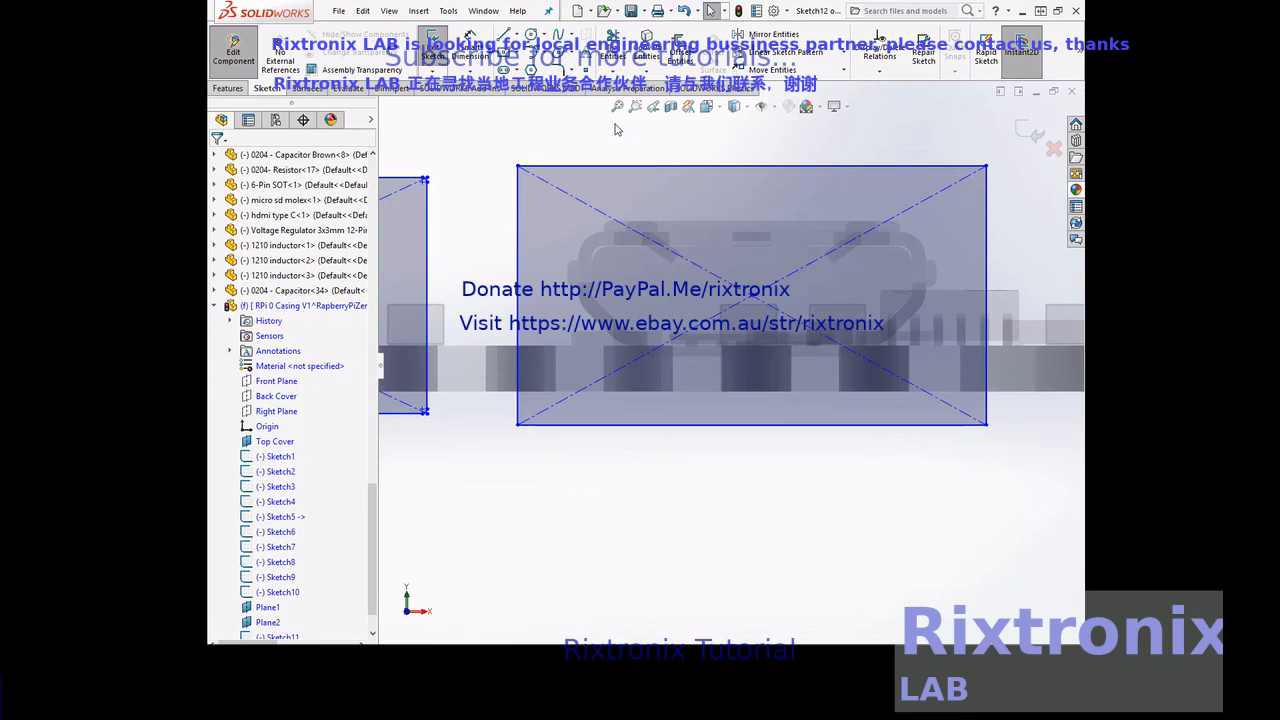
Fillet the four corners of the second micro-USB rectangle with a 0.10 mm radius, keeping constrained corners, and exit the sketch
click(557, 70)
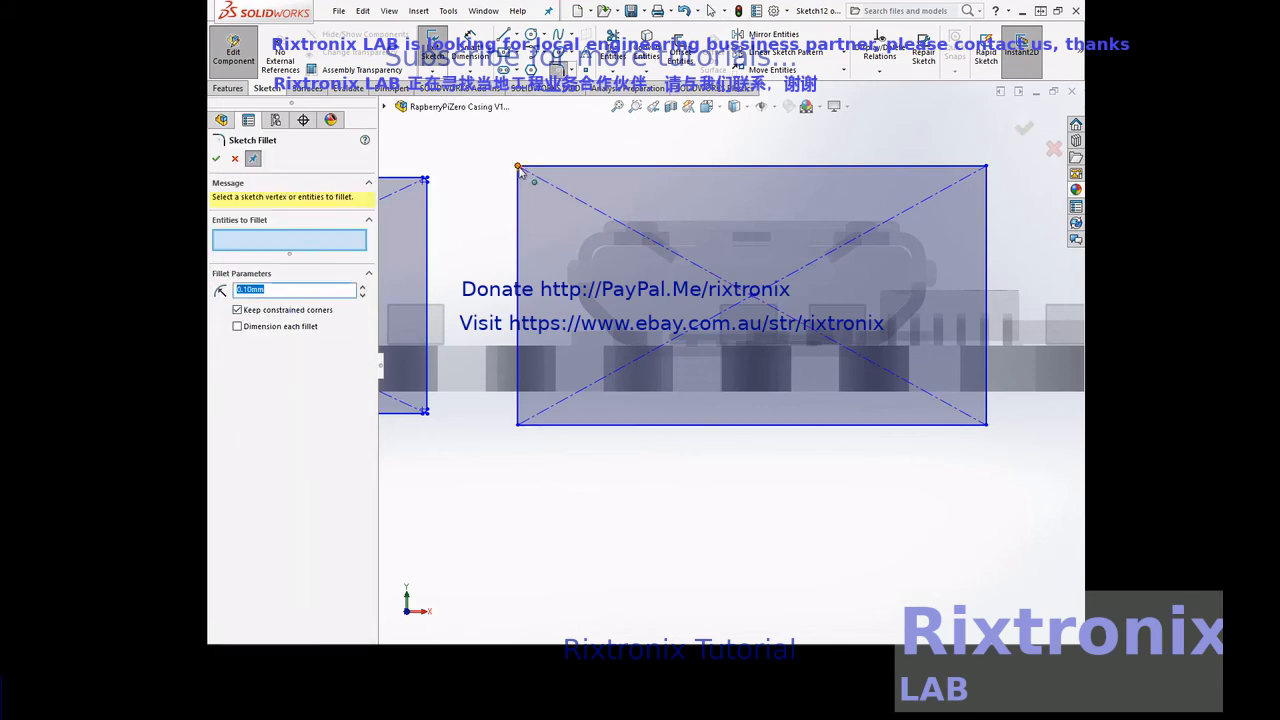
click(518, 167)
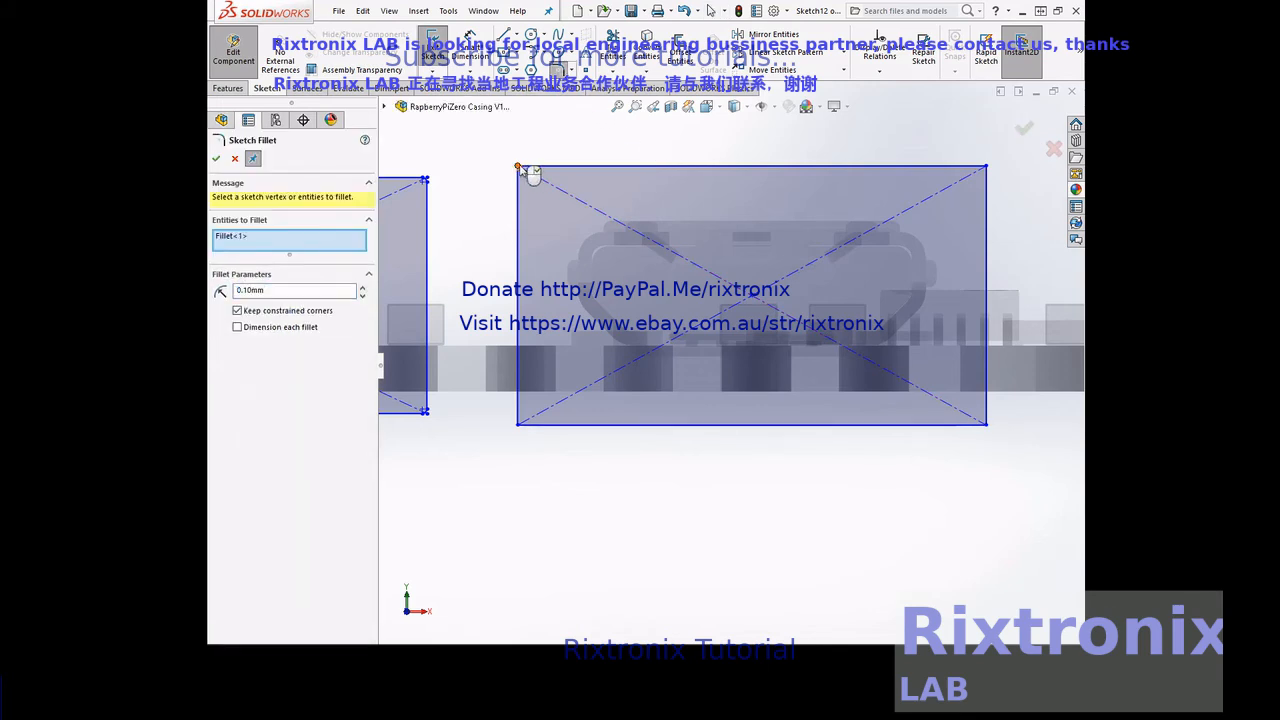
click(986, 167)
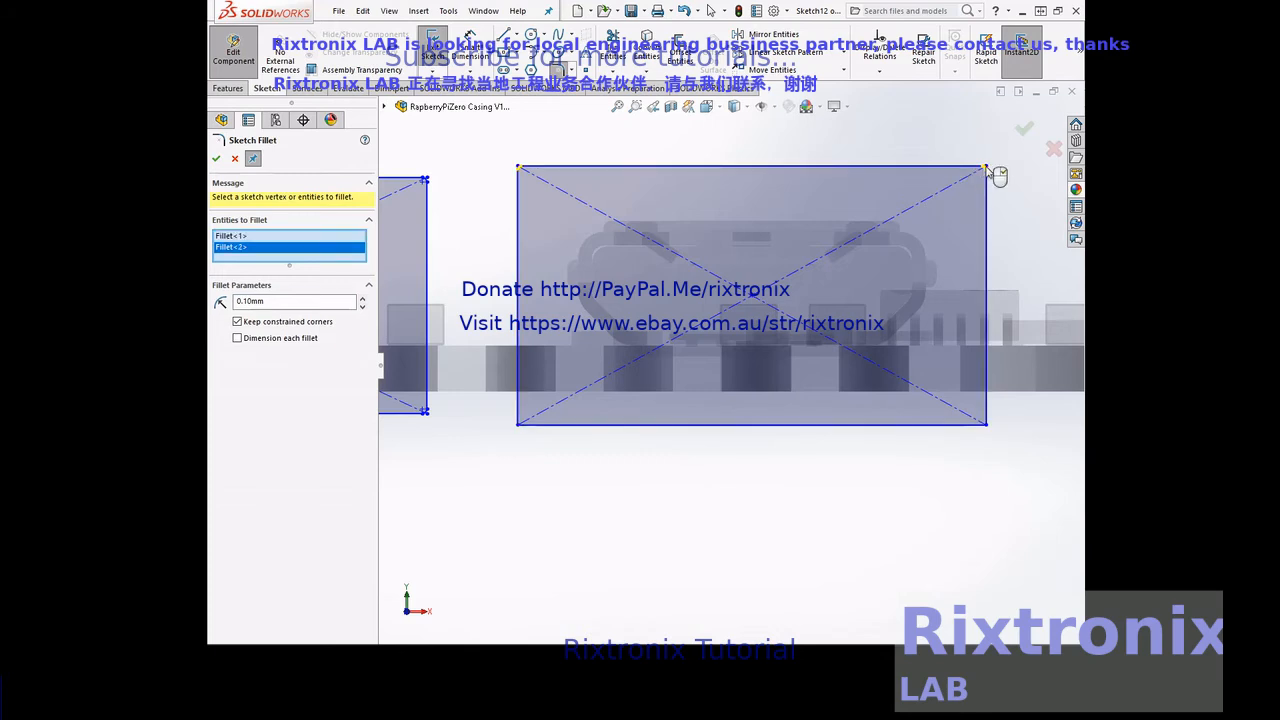
click(987, 425)
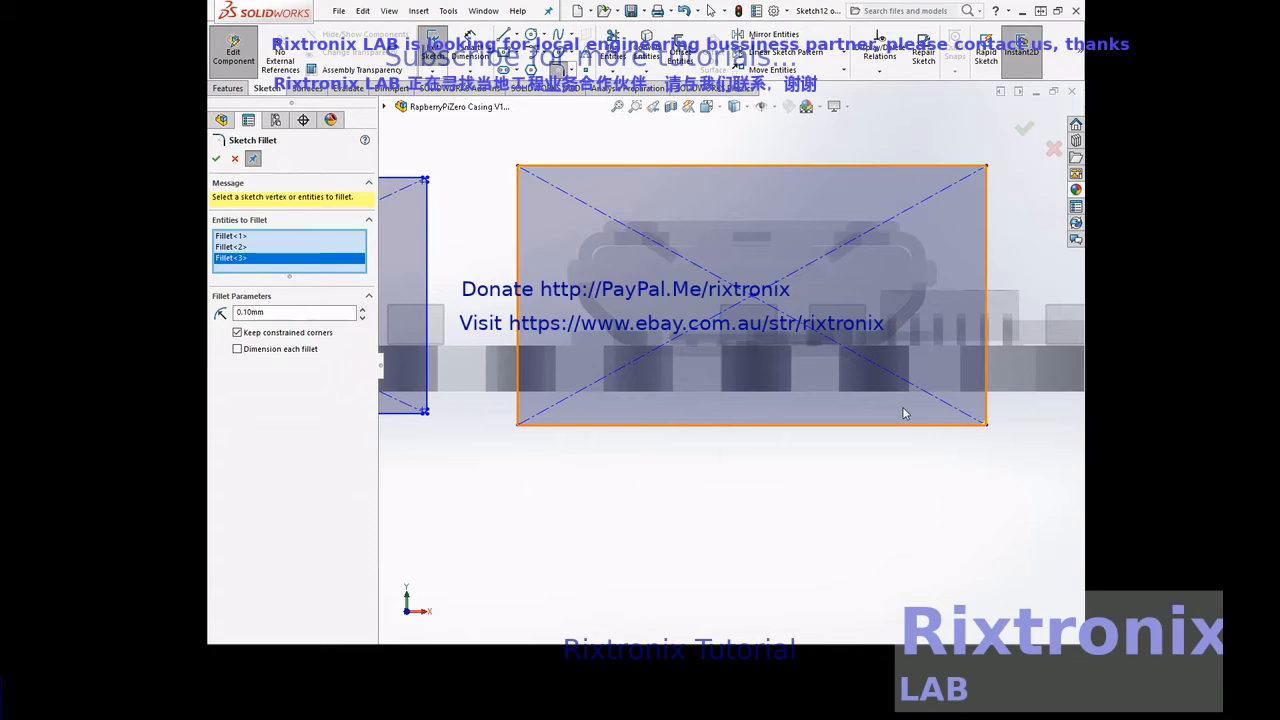
click(519, 424)
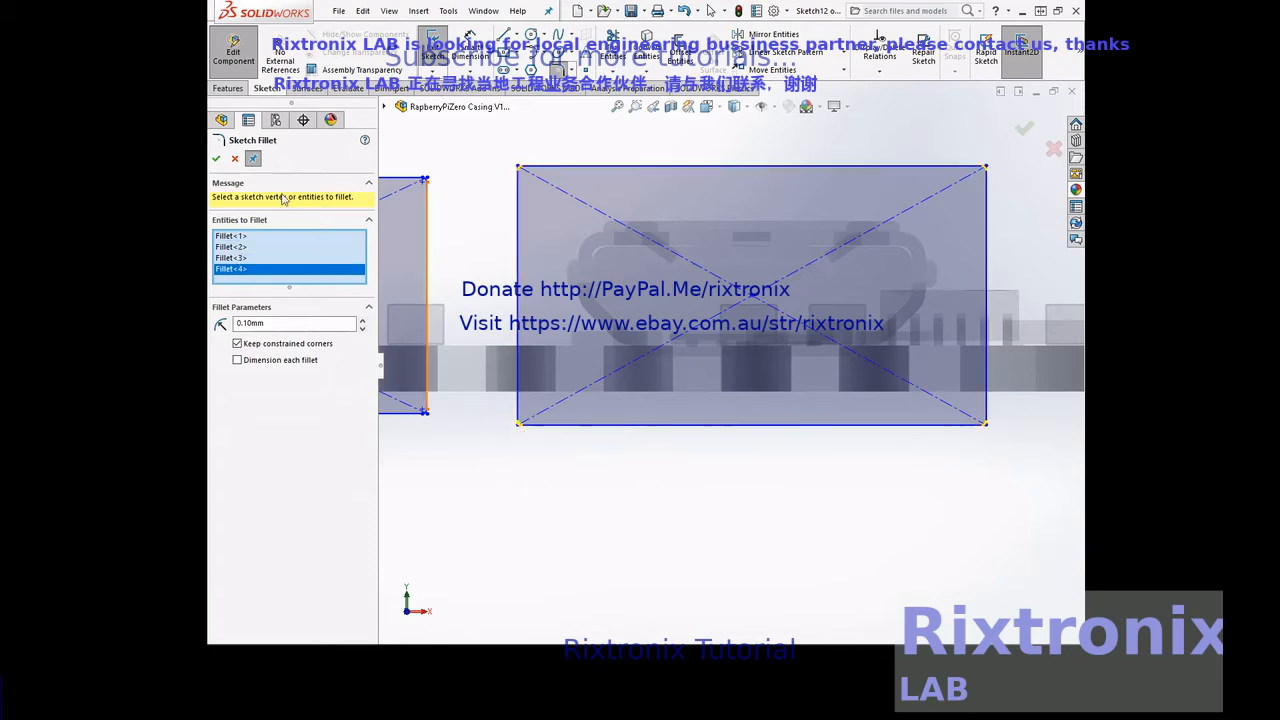
click(216, 160)
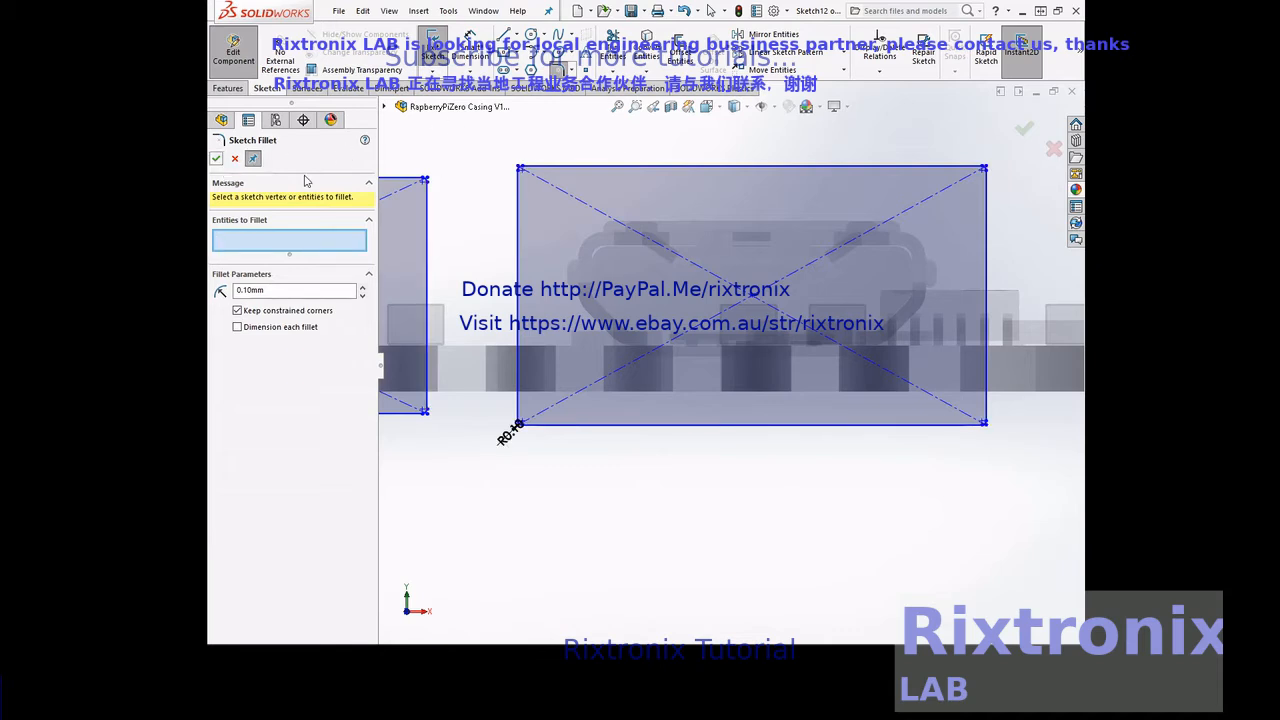
click(217, 158)
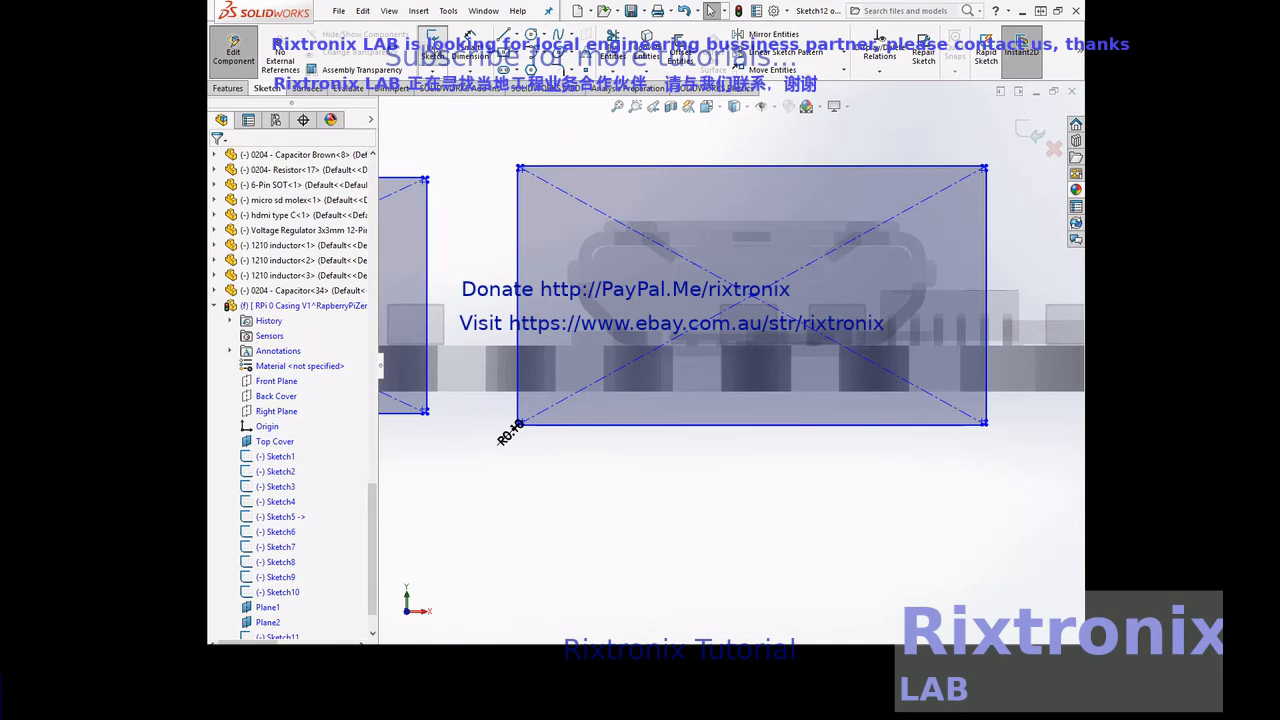
click(432, 45)
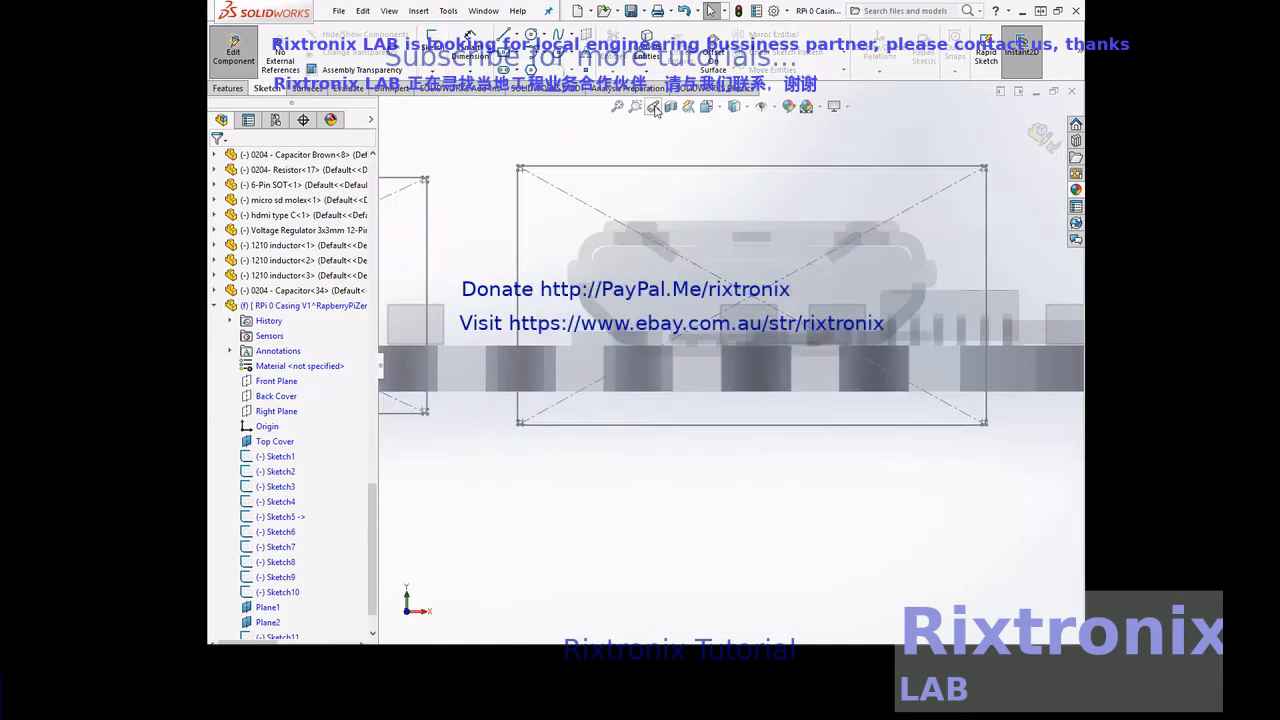
Select the casing's Top Cover plane and orient the view normal to it
right_click(967, 147)
click(972, 197)
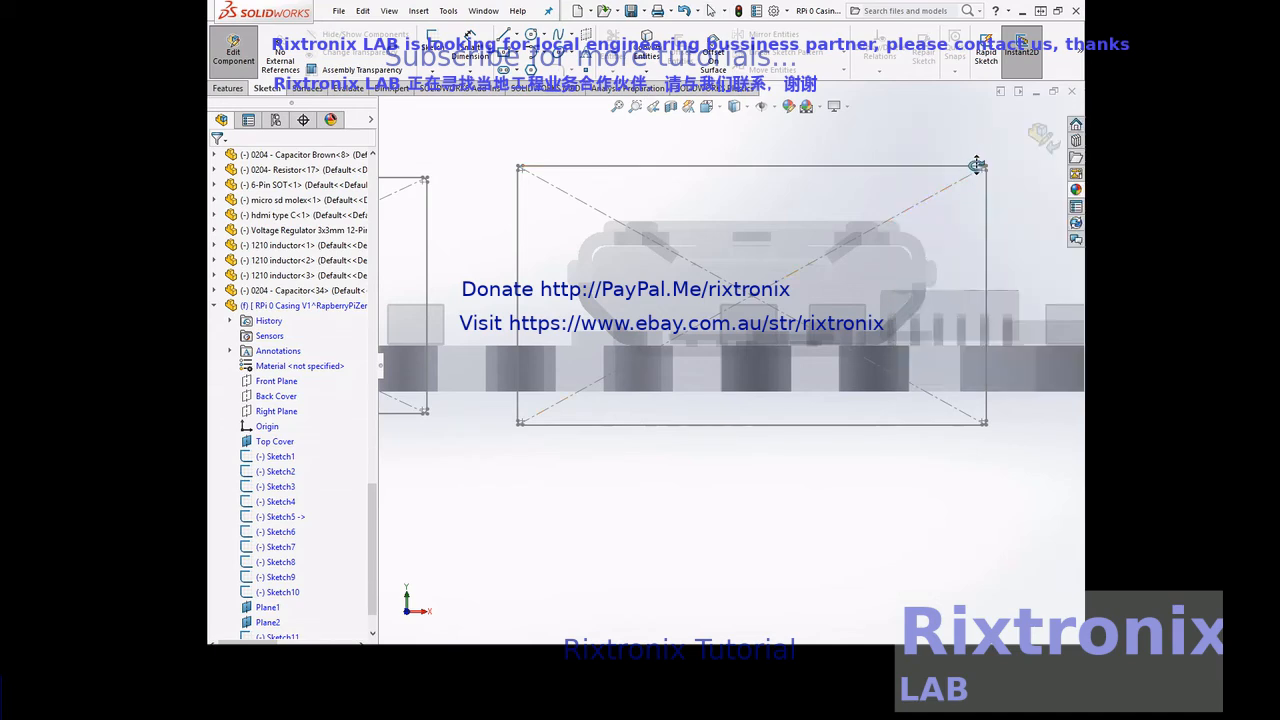
drag(976, 154, 975, 186)
click(622, 108)
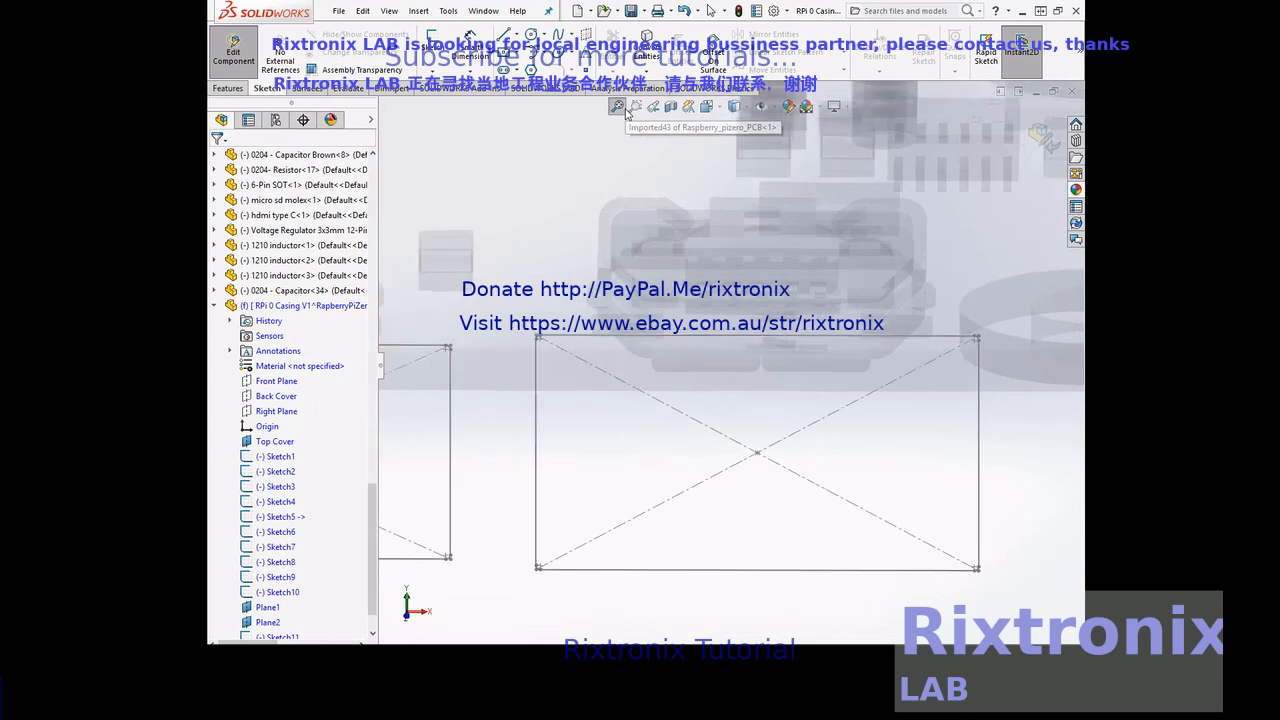
drag(1037, 283, 1011, 385)
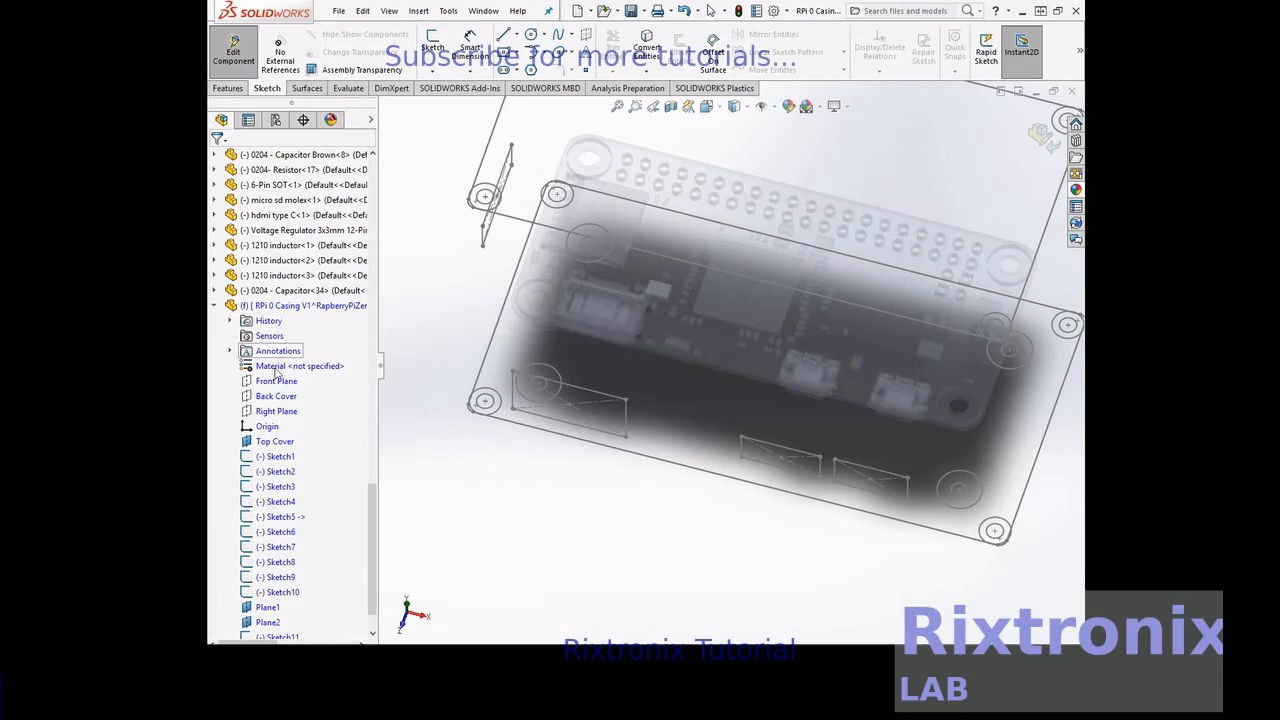
click(274, 441)
scroll(577, 537, up, 3)
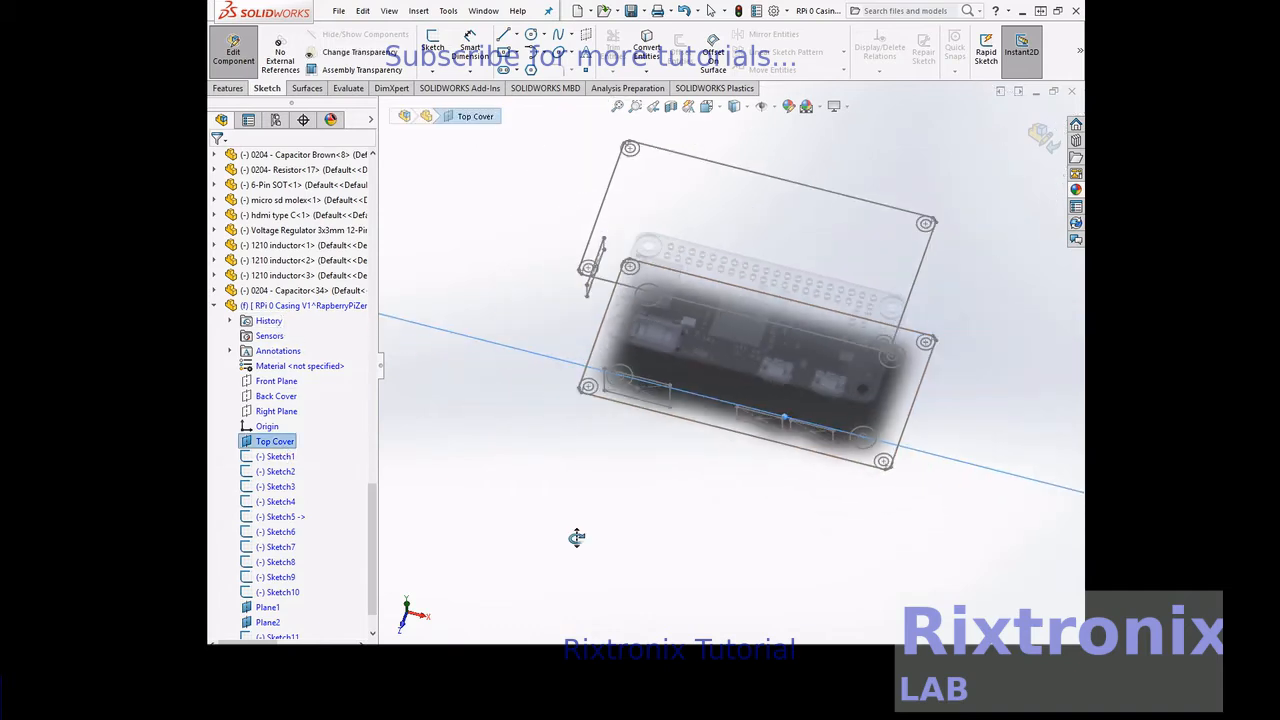
scroll(577, 537, up, 2)
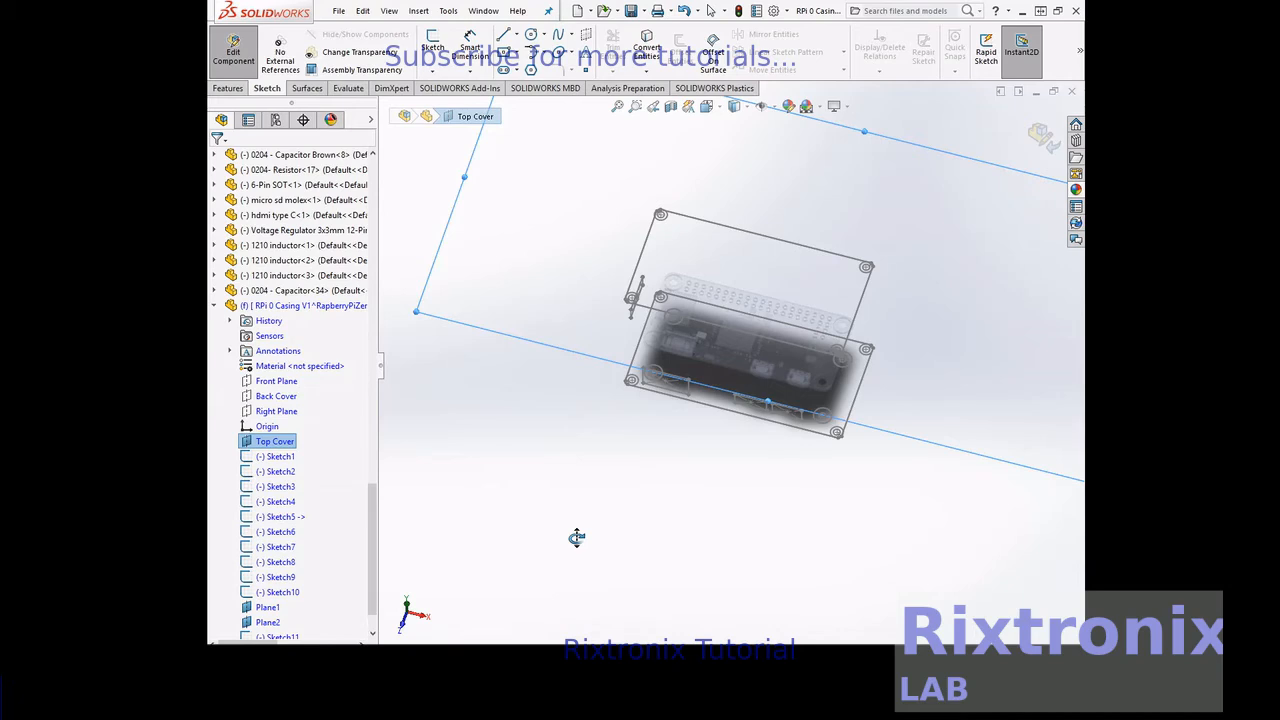
middle_drag(651, 549, 430, 542)
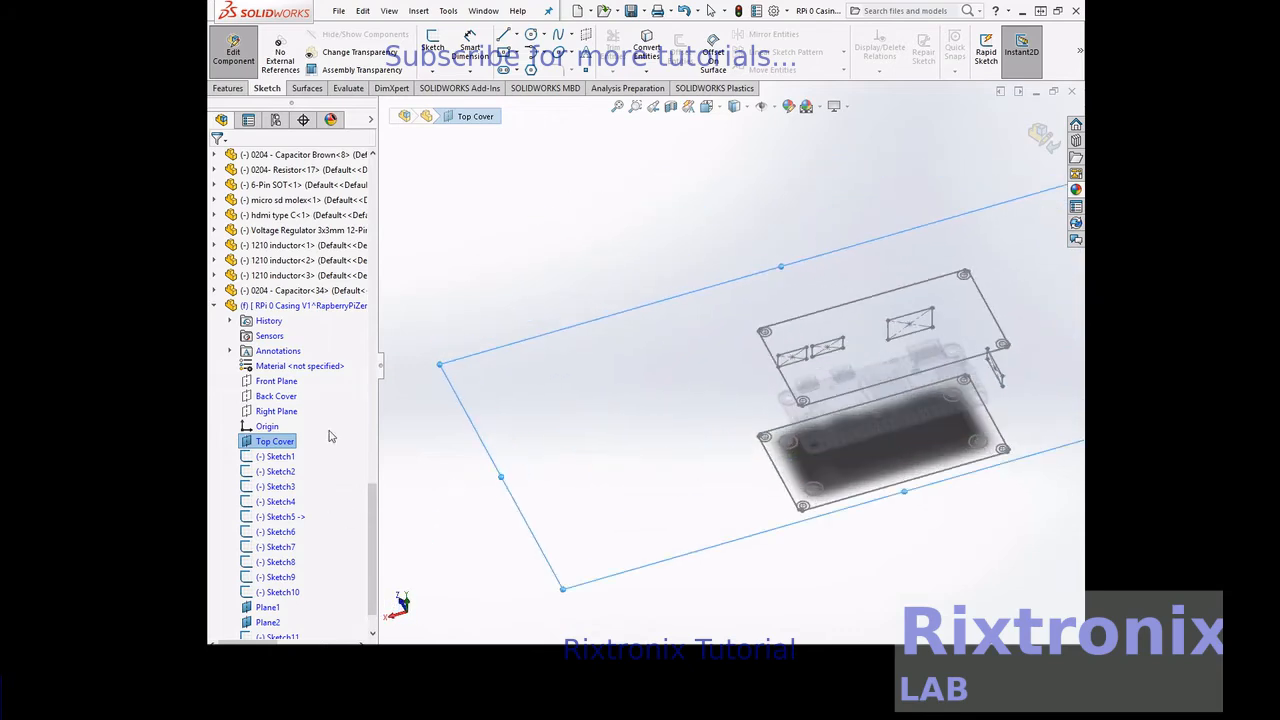
right_click(275, 442)
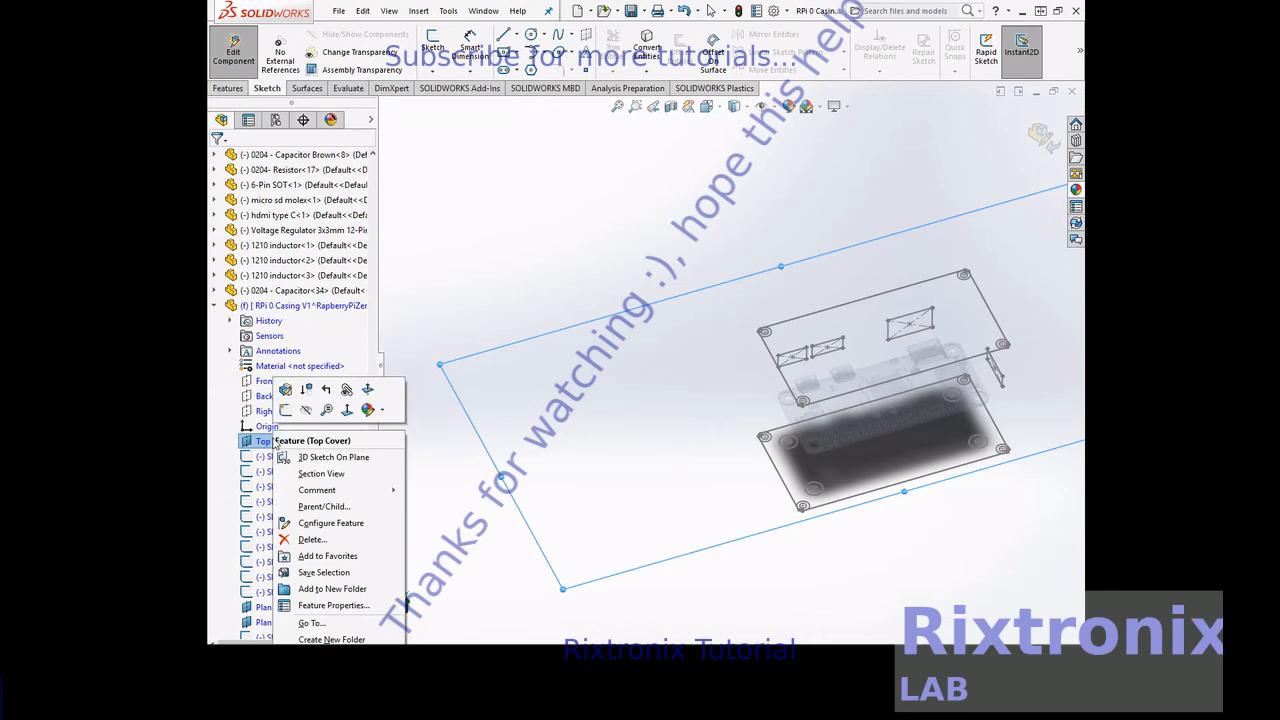
click(347, 410)
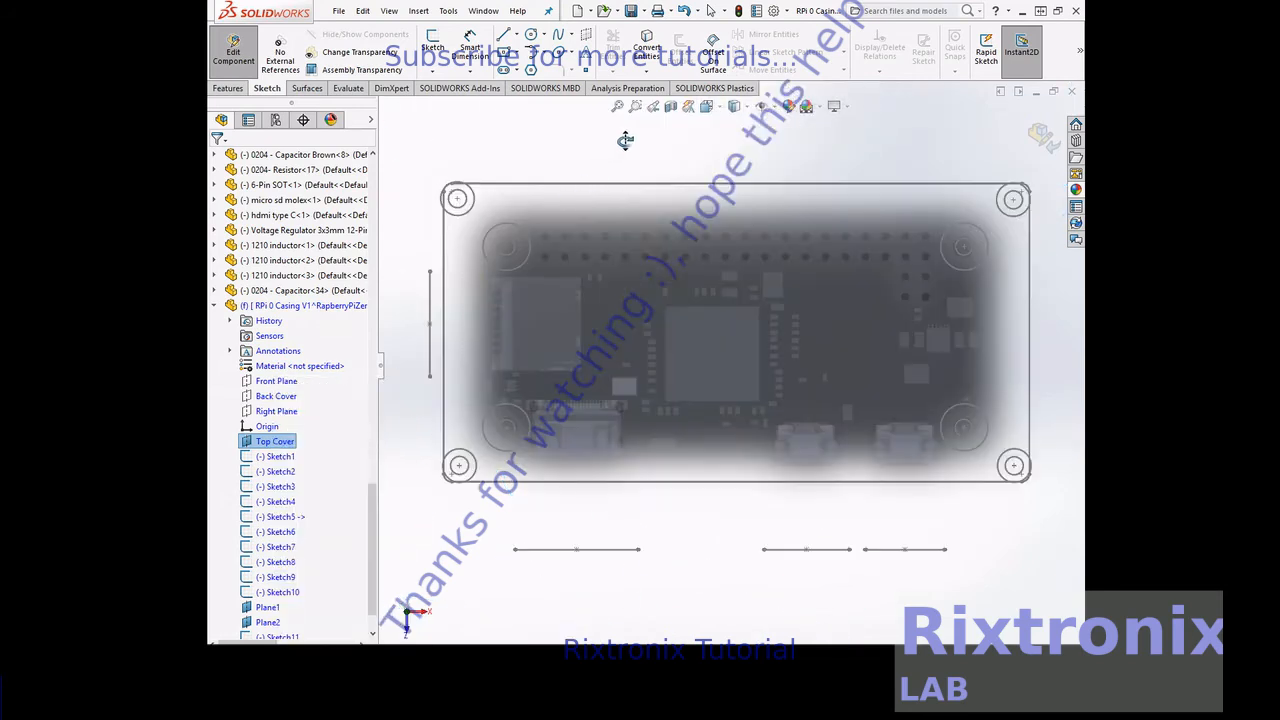
key(Escape)
click(635, 106)
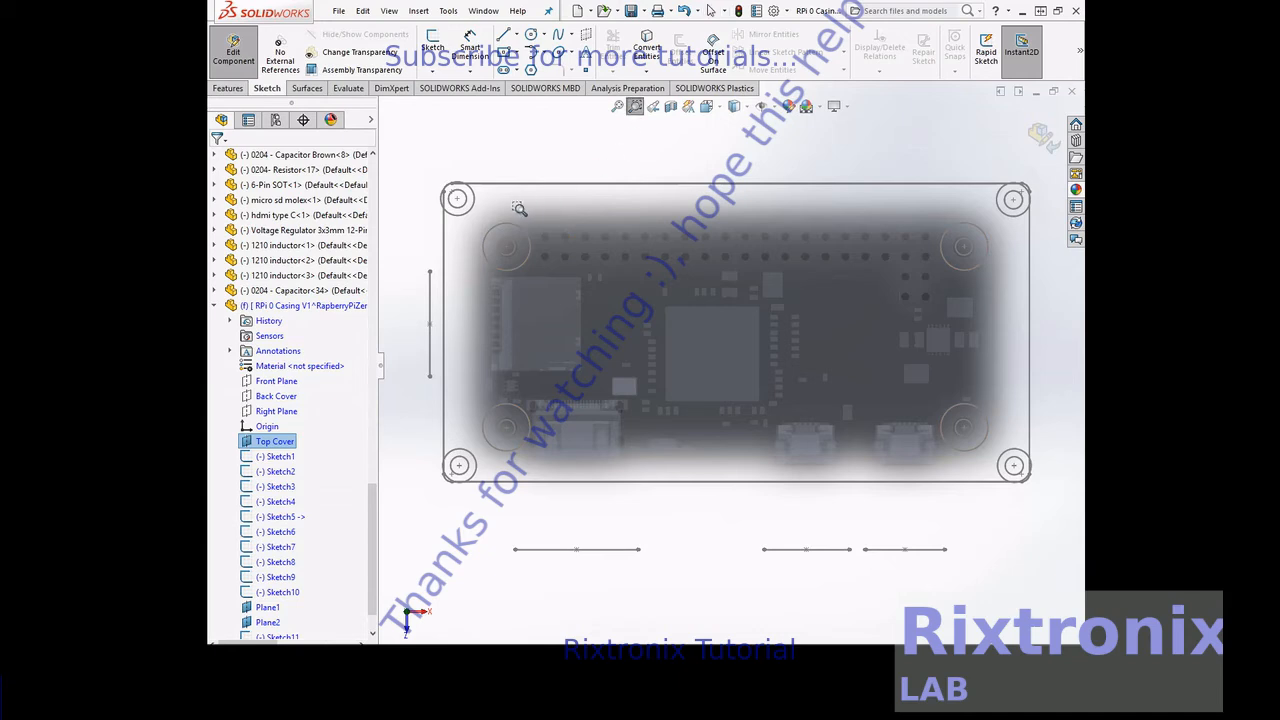